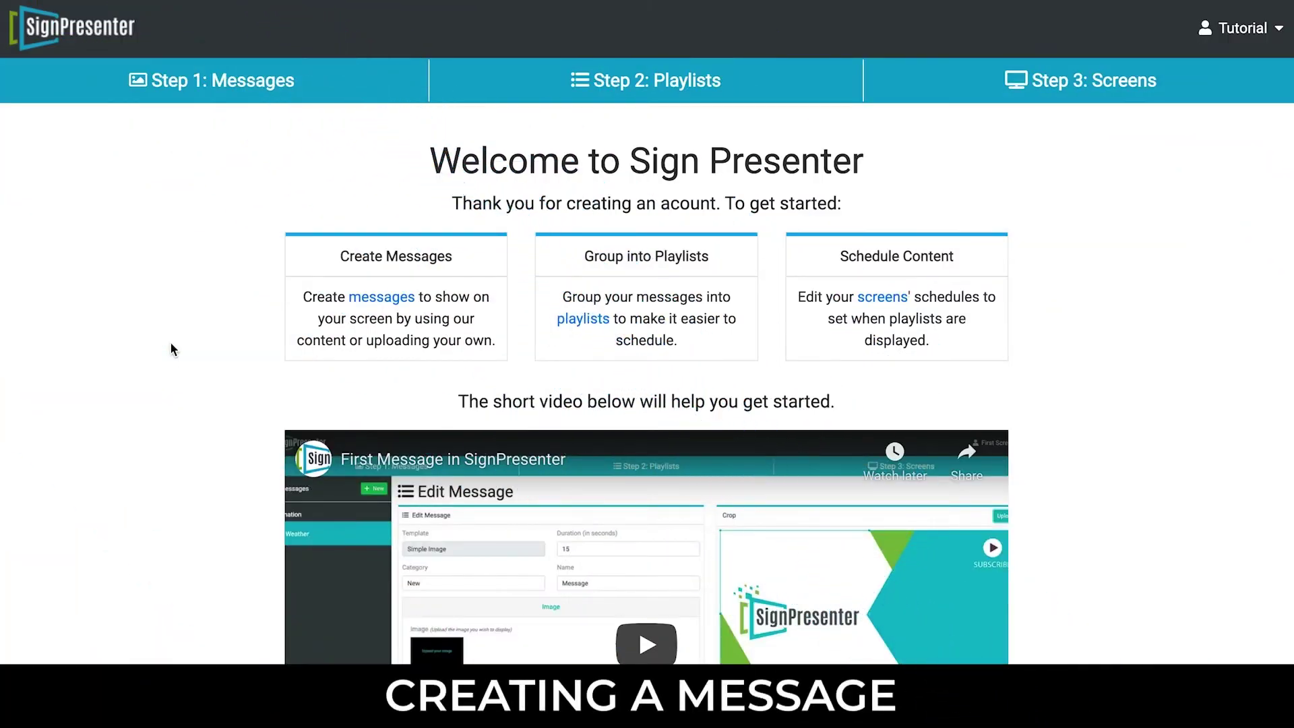
Start a new horizontal 16:9 message from the Simple Image template
click(236, 79)
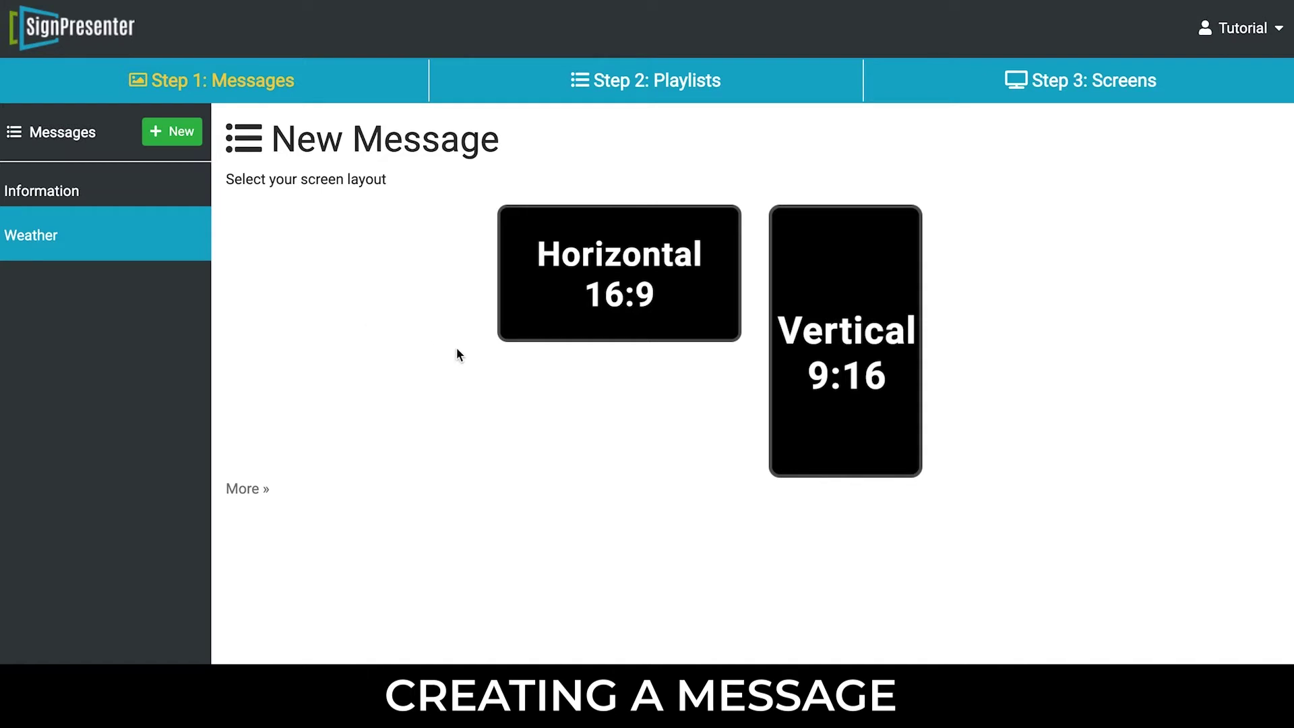
click(534, 321)
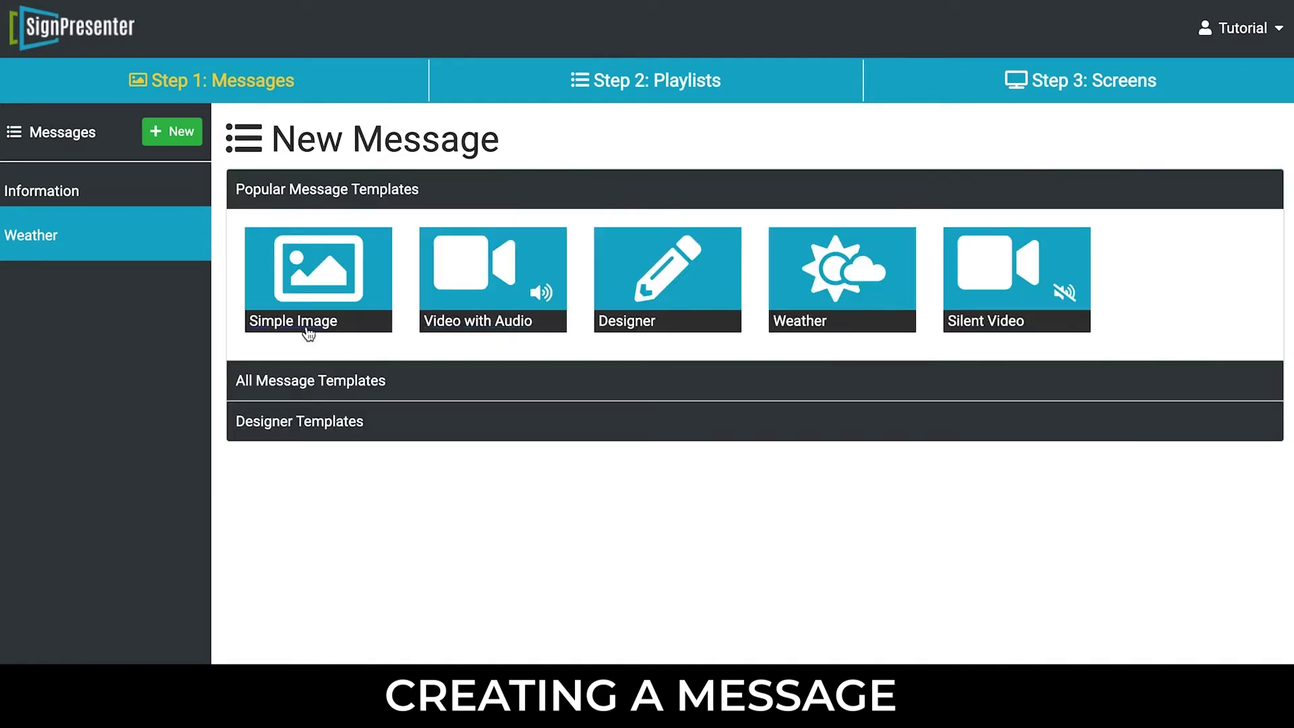
click(306, 287)
Set the message's category to New and name it Playlist
click(310, 347)
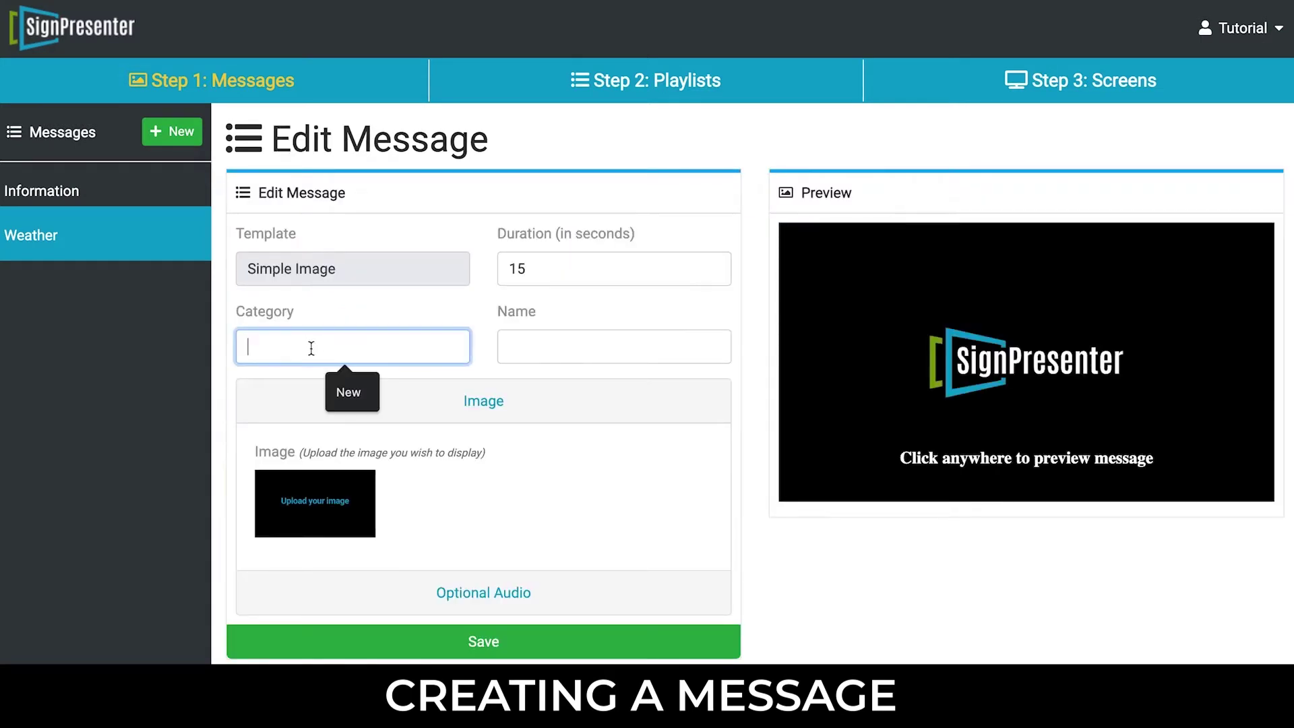
click(346, 386)
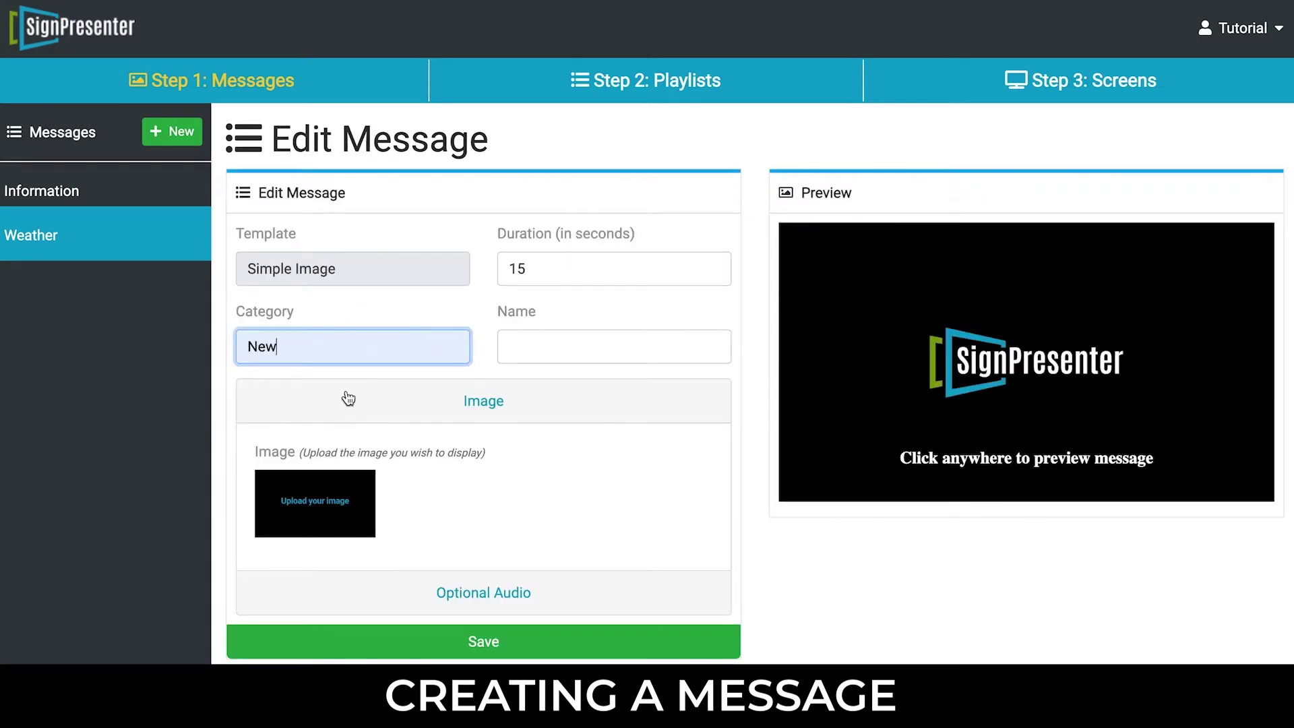
click(577, 349)
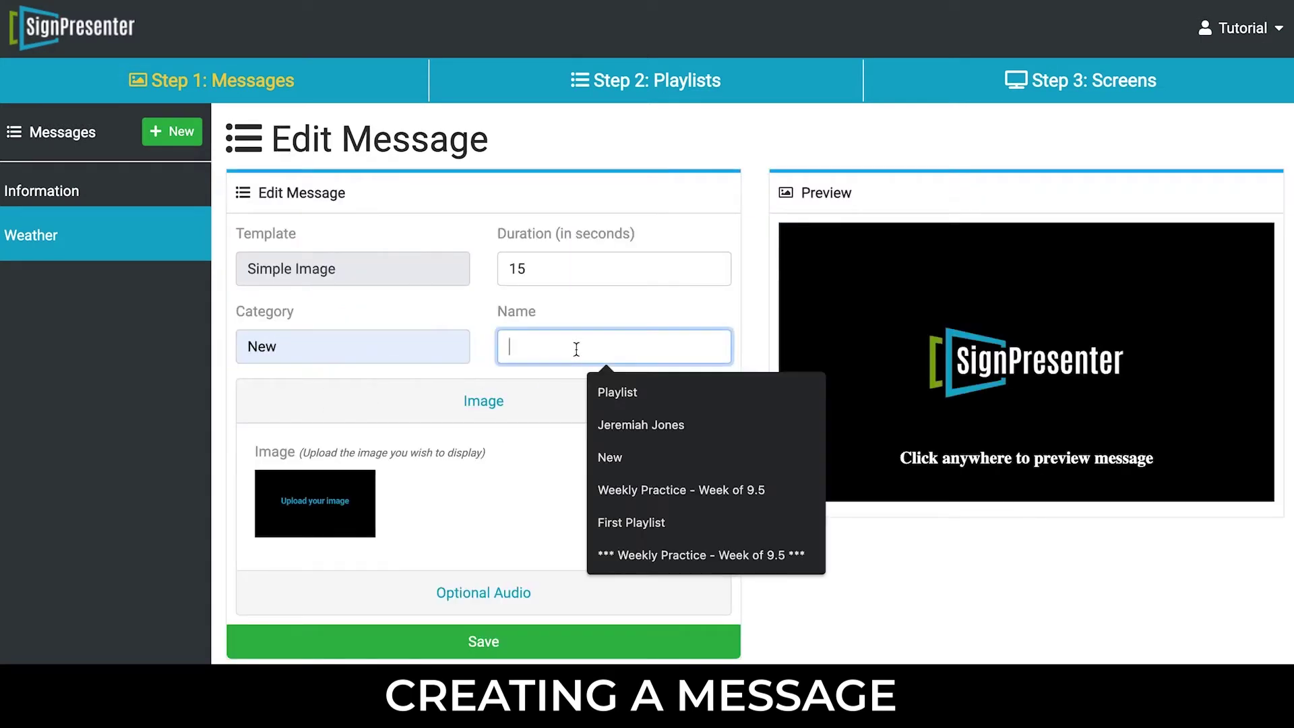
click(614, 394)
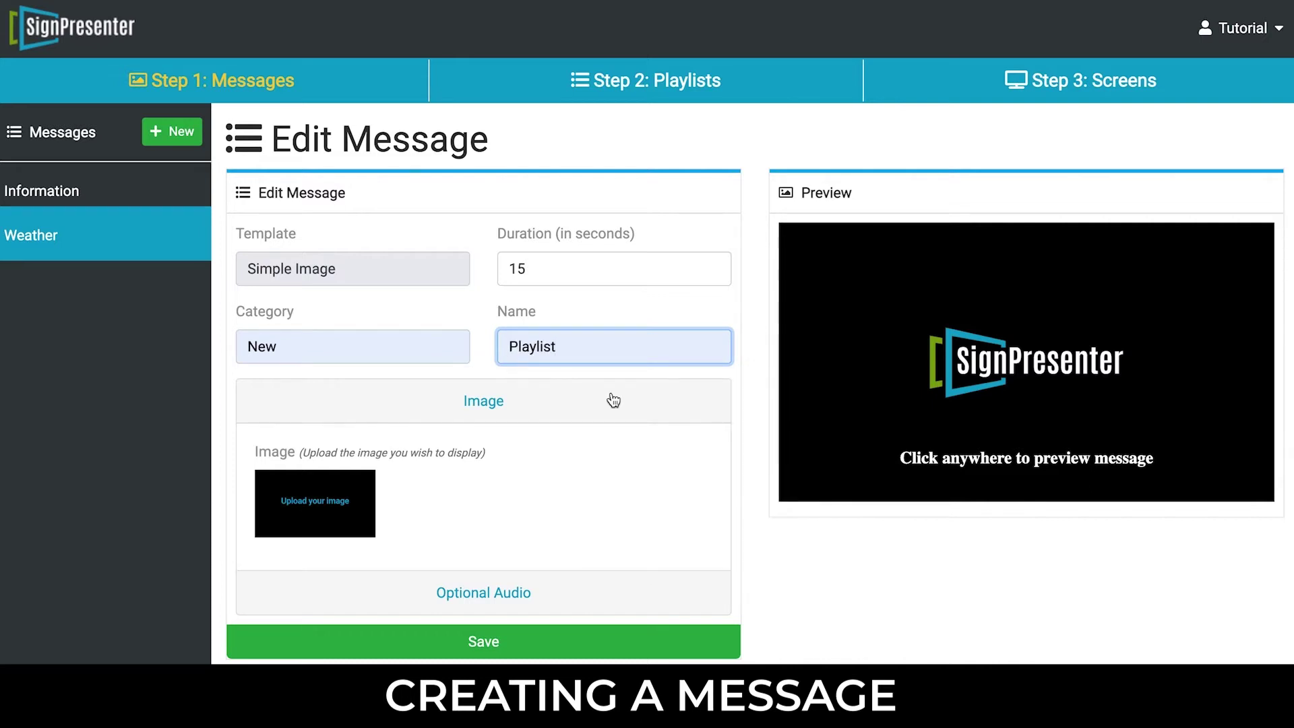
Upload 88-01.png into the message's image box
click(319, 526)
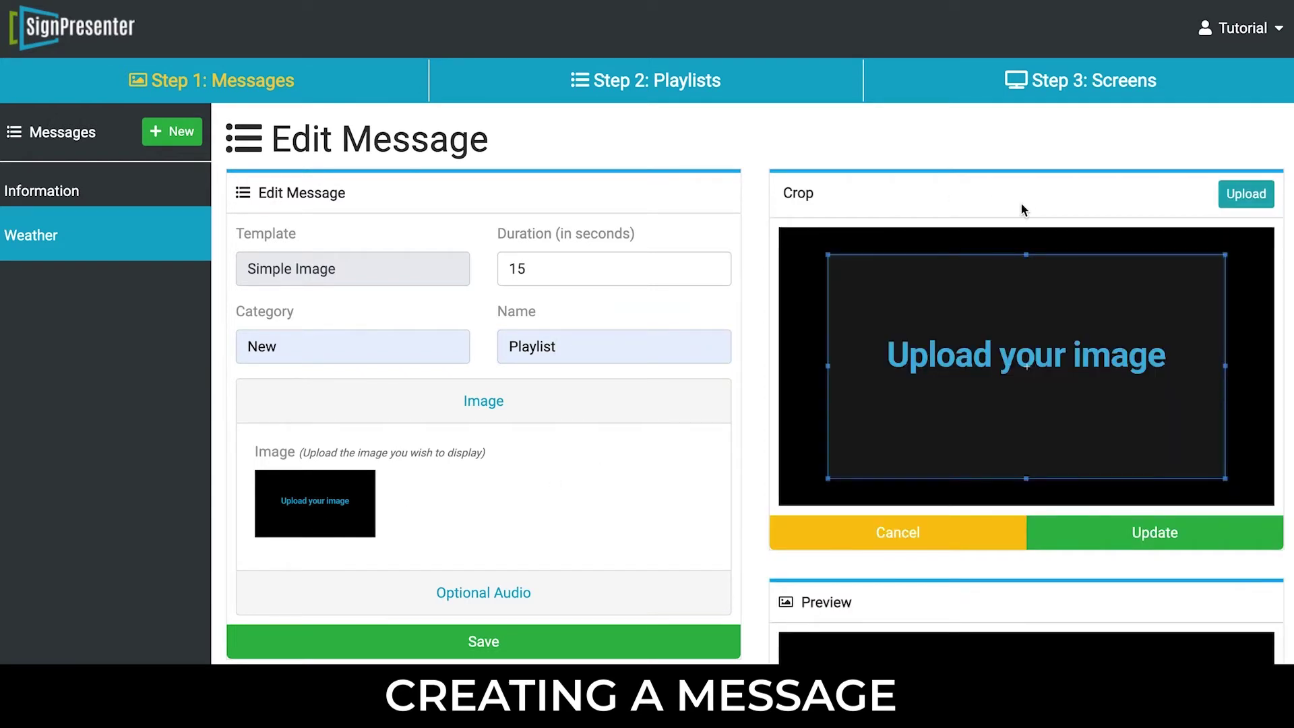
click(1234, 201)
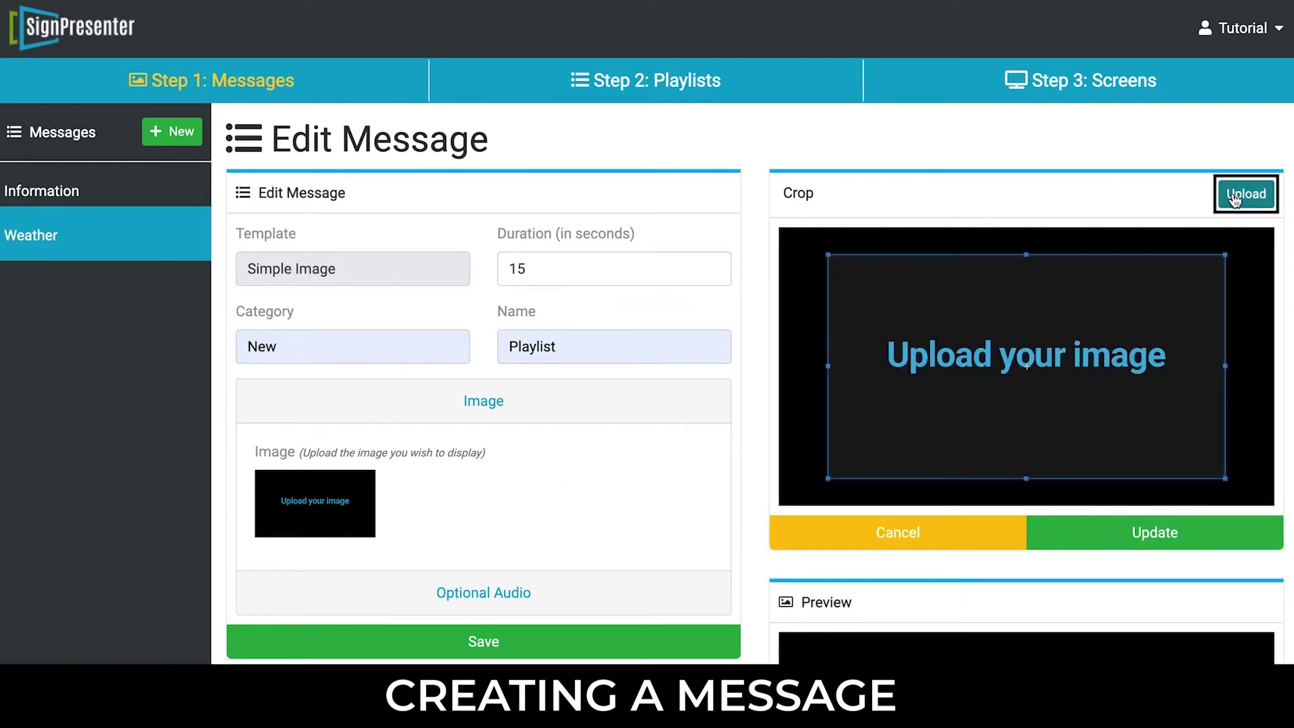
click(1235, 199)
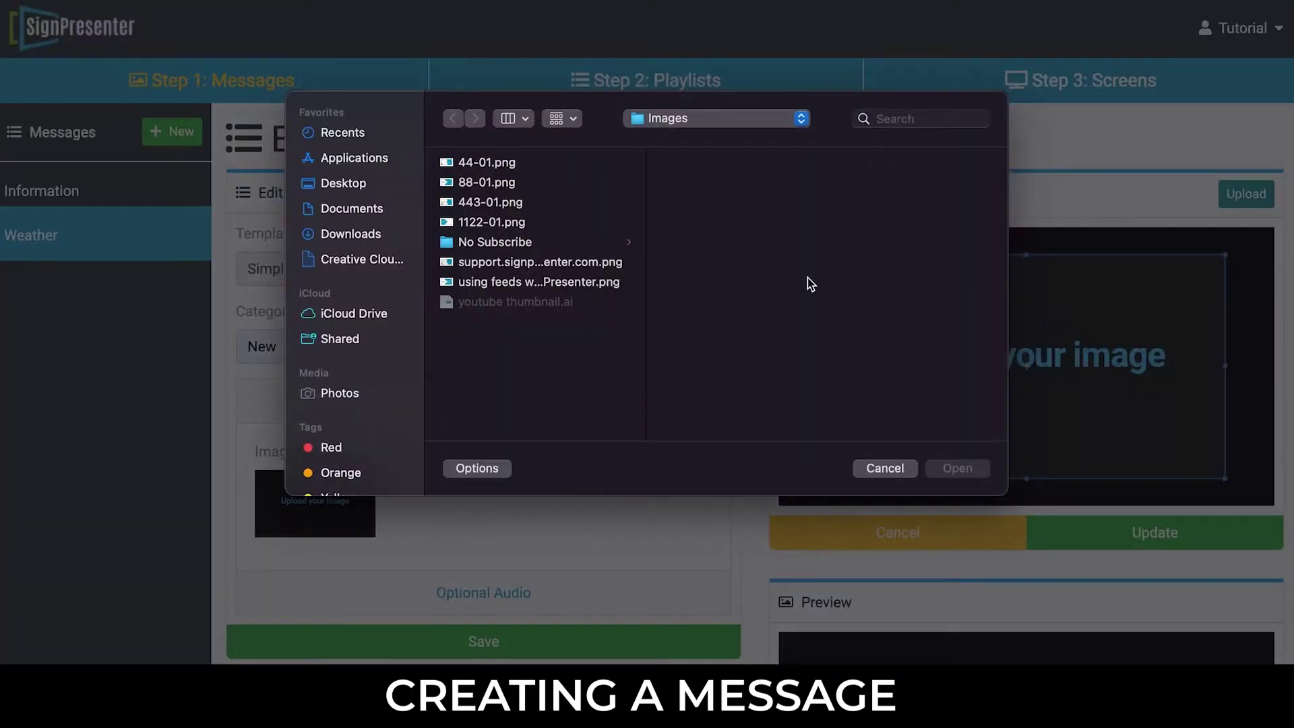
click(494, 187)
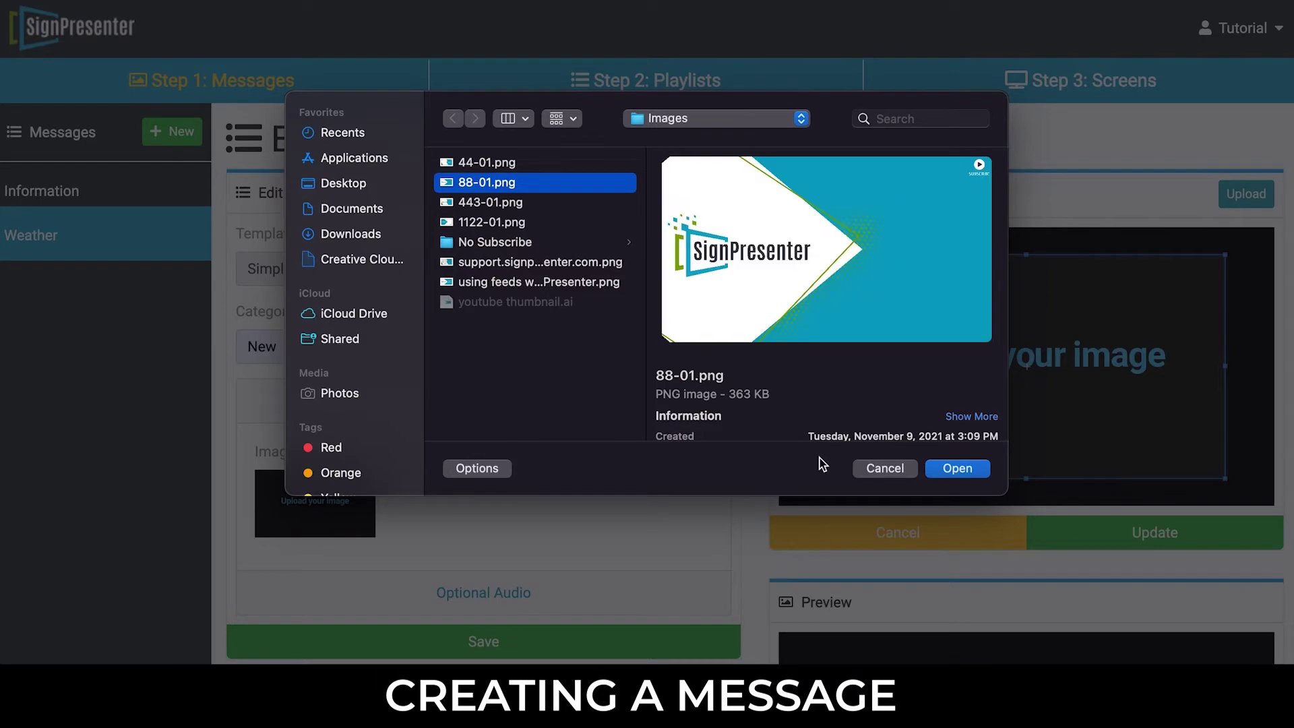
click(960, 471)
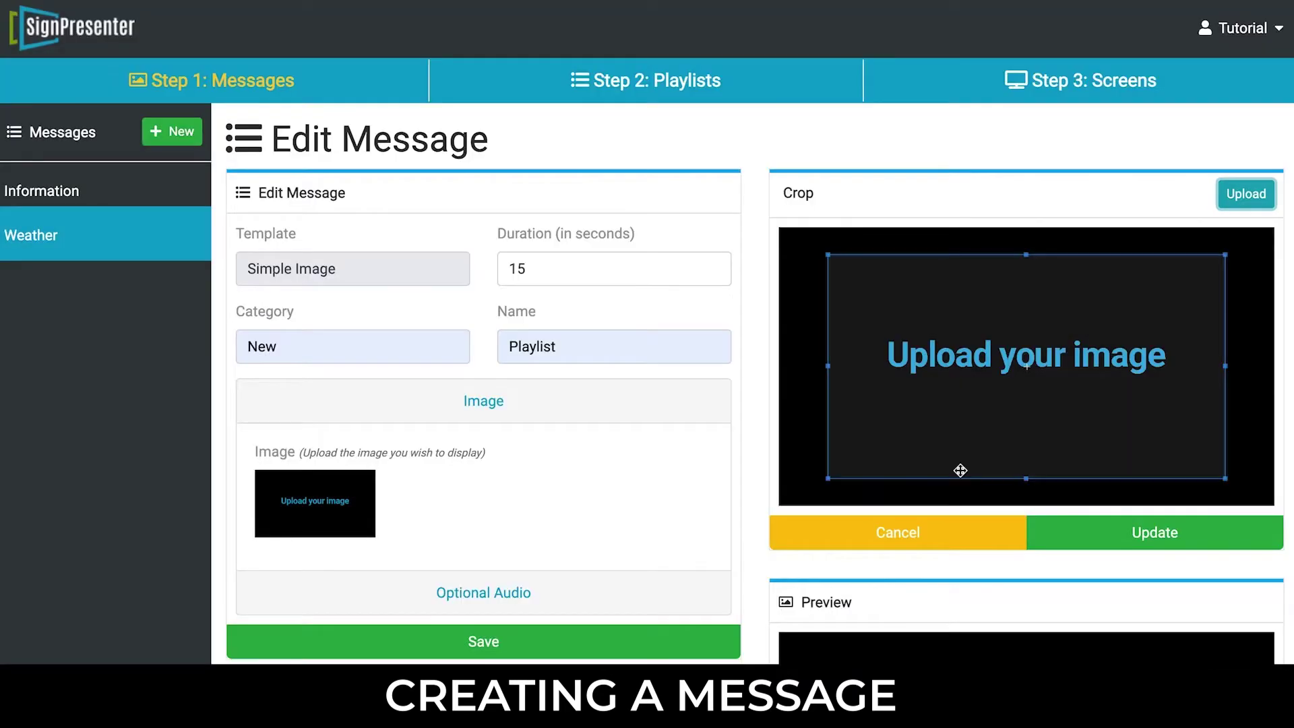
Apply the image crop, save the message, and expand the New category
click(1109, 537)
click(493, 648)
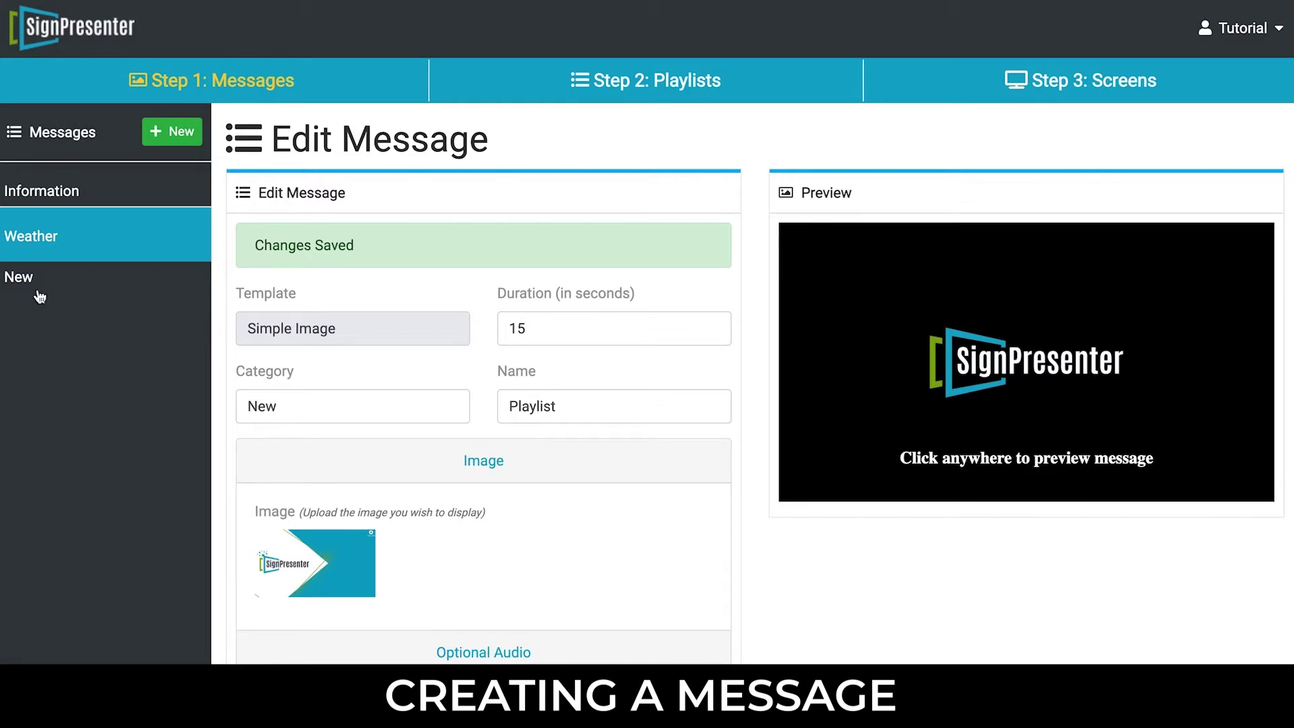
click(20, 278)
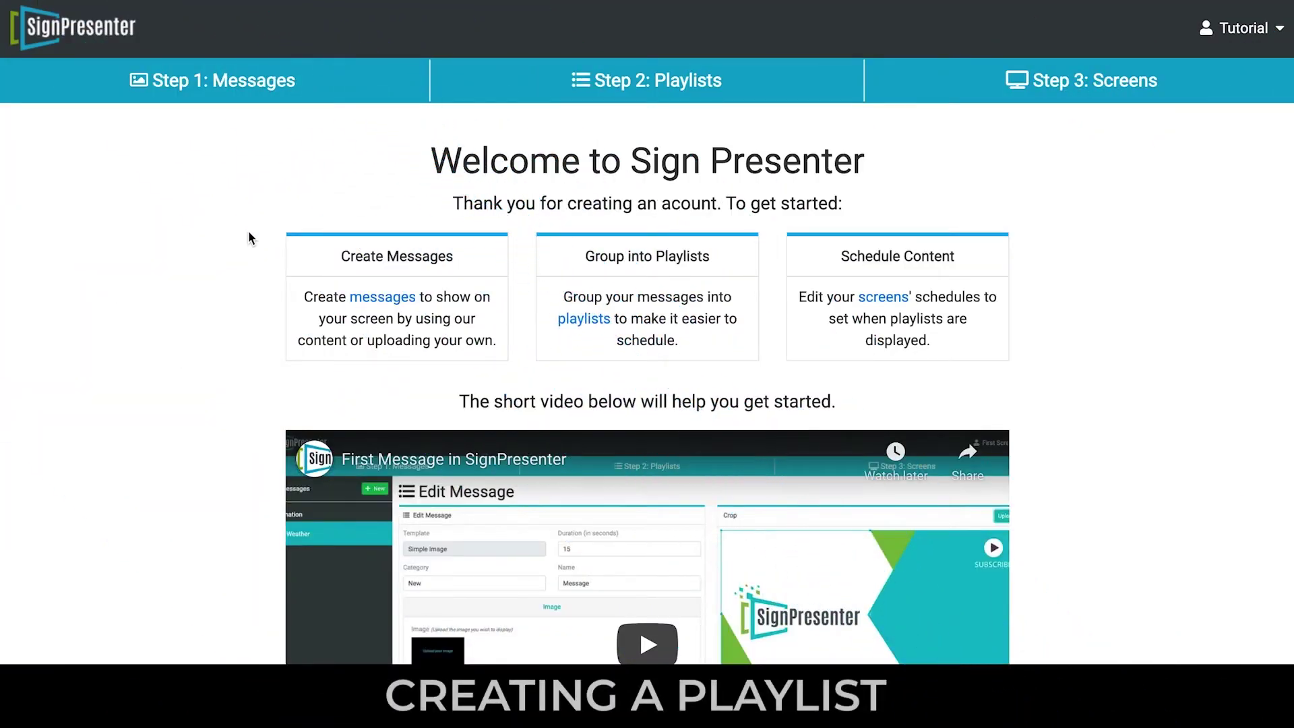
Create a new horizontal 16:9 custom playlist and give it the name Playlist
click(621, 81)
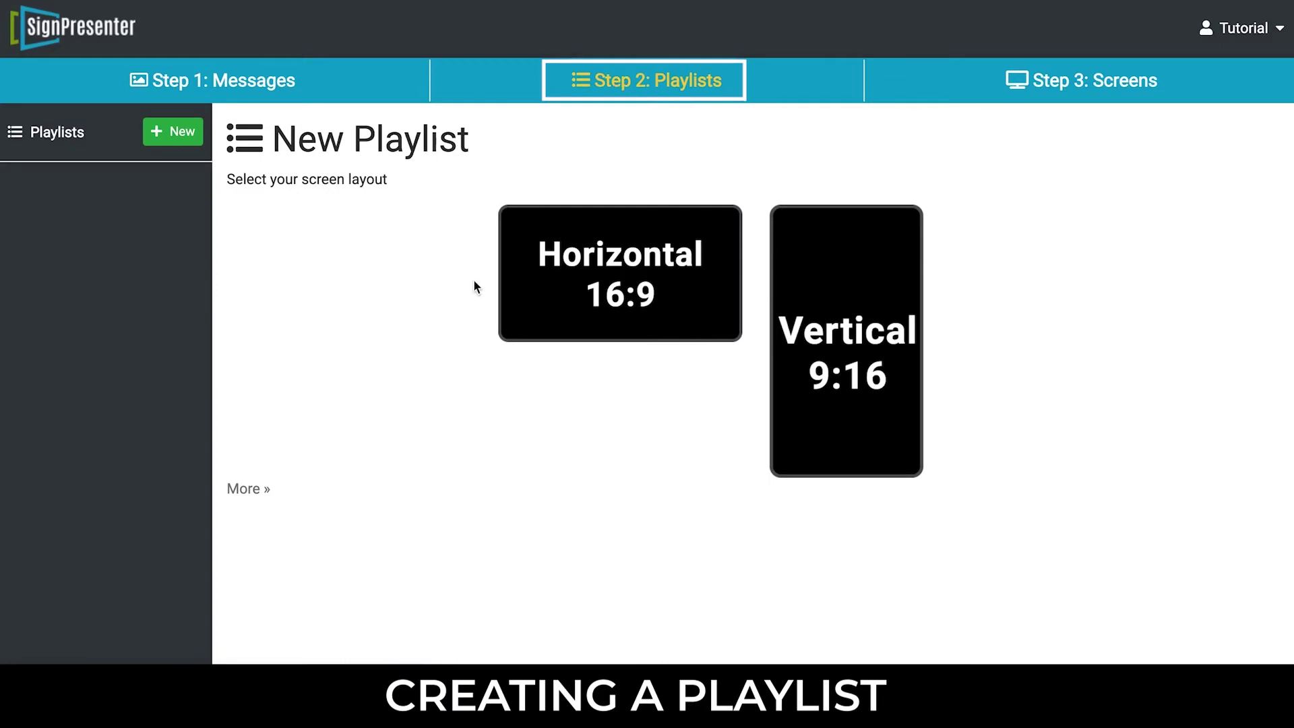
click(528, 308)
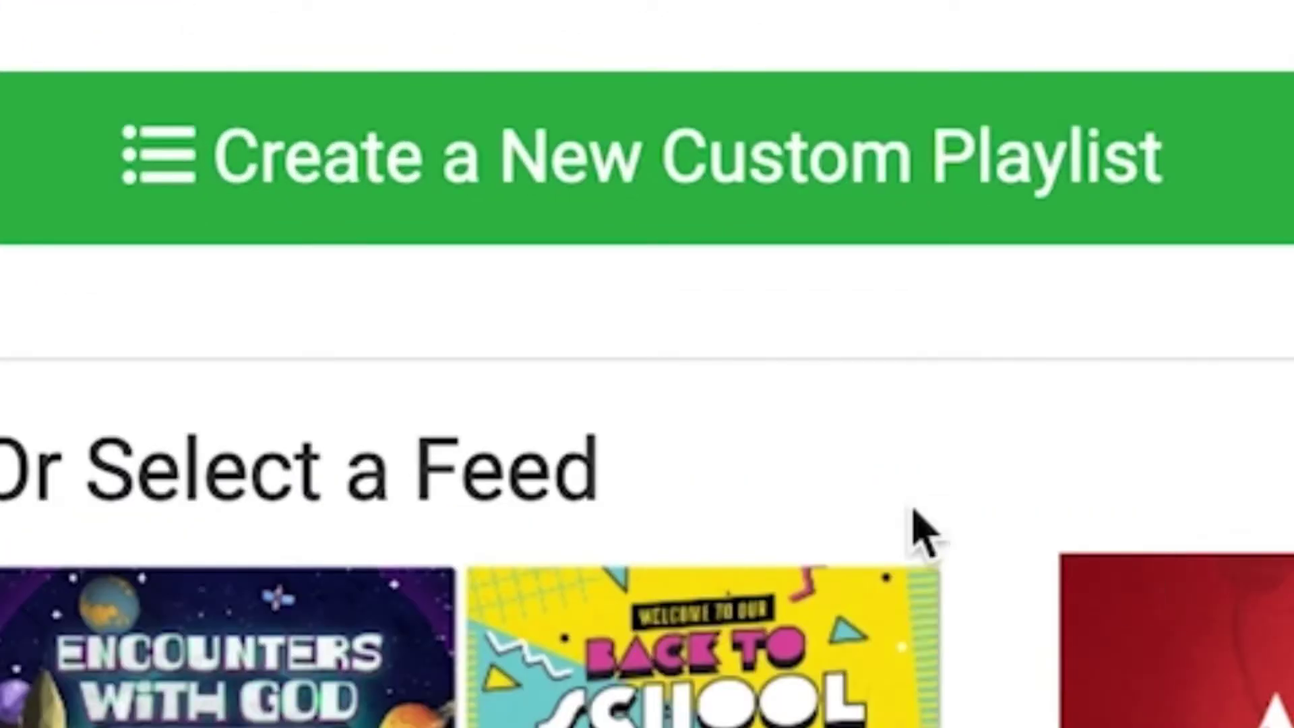
click(442, 206)
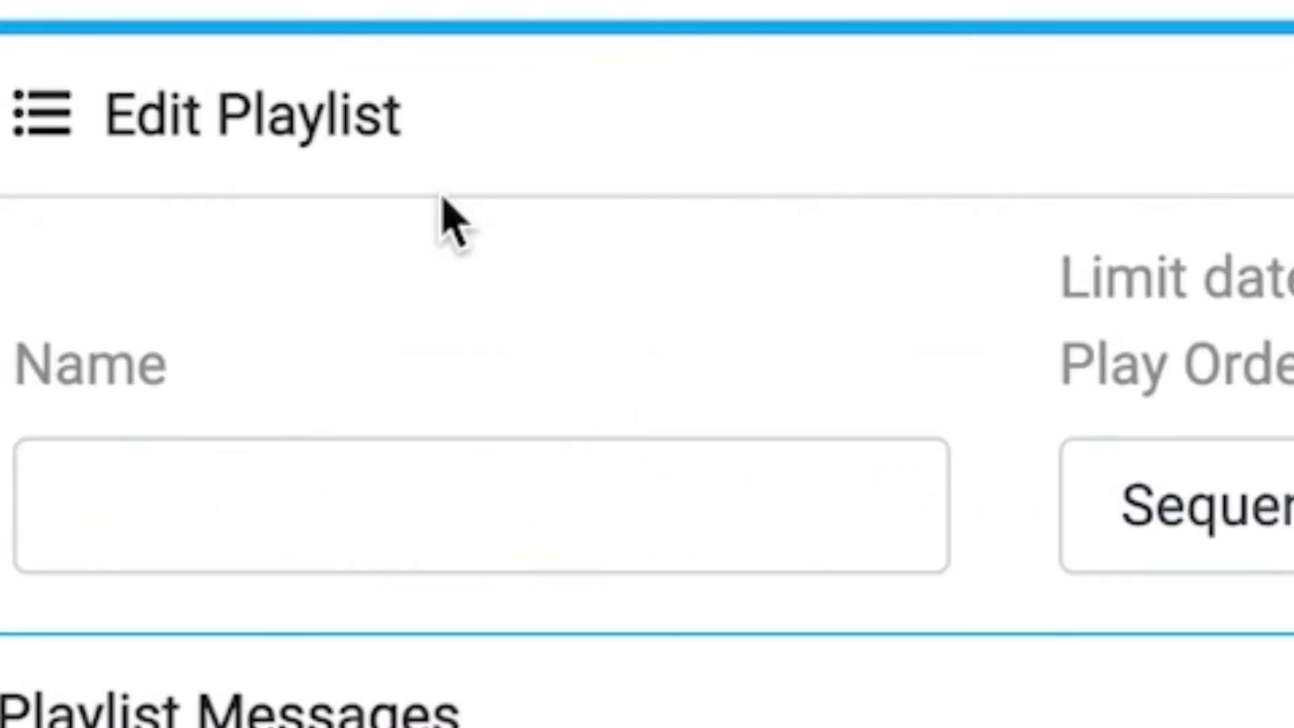
click(506, 540)
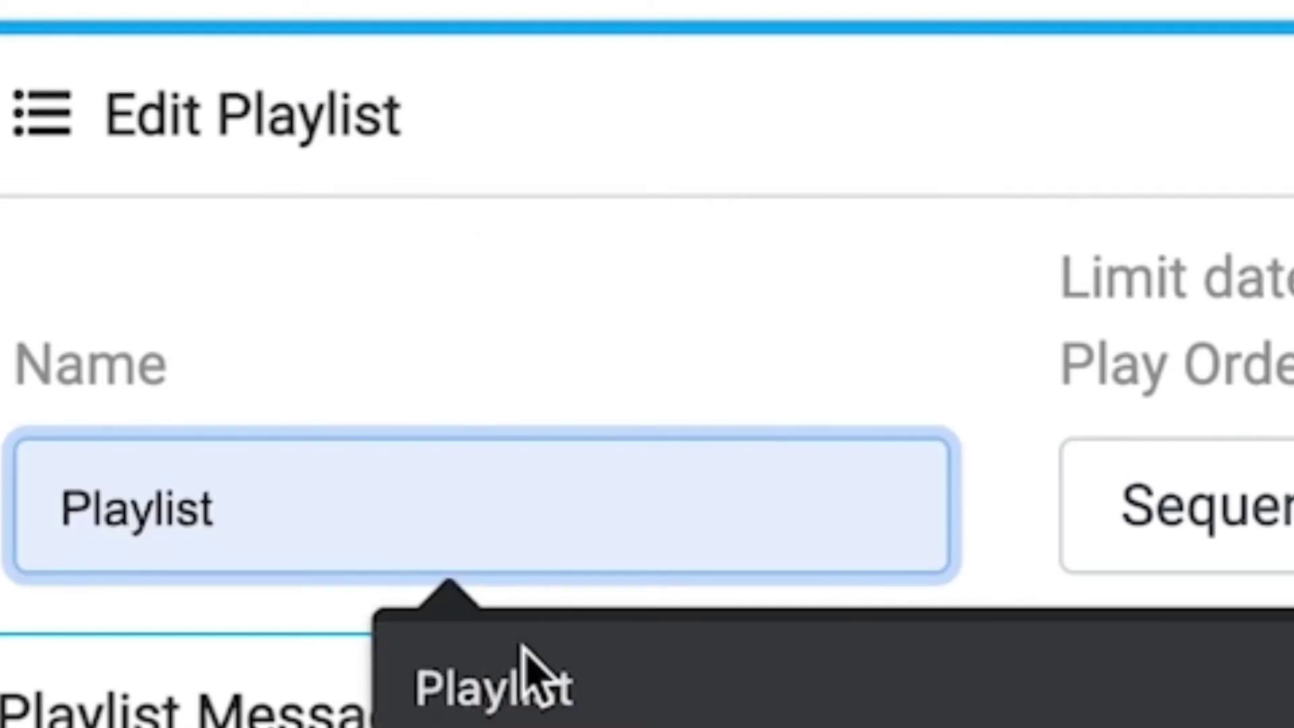
click(532, 674)
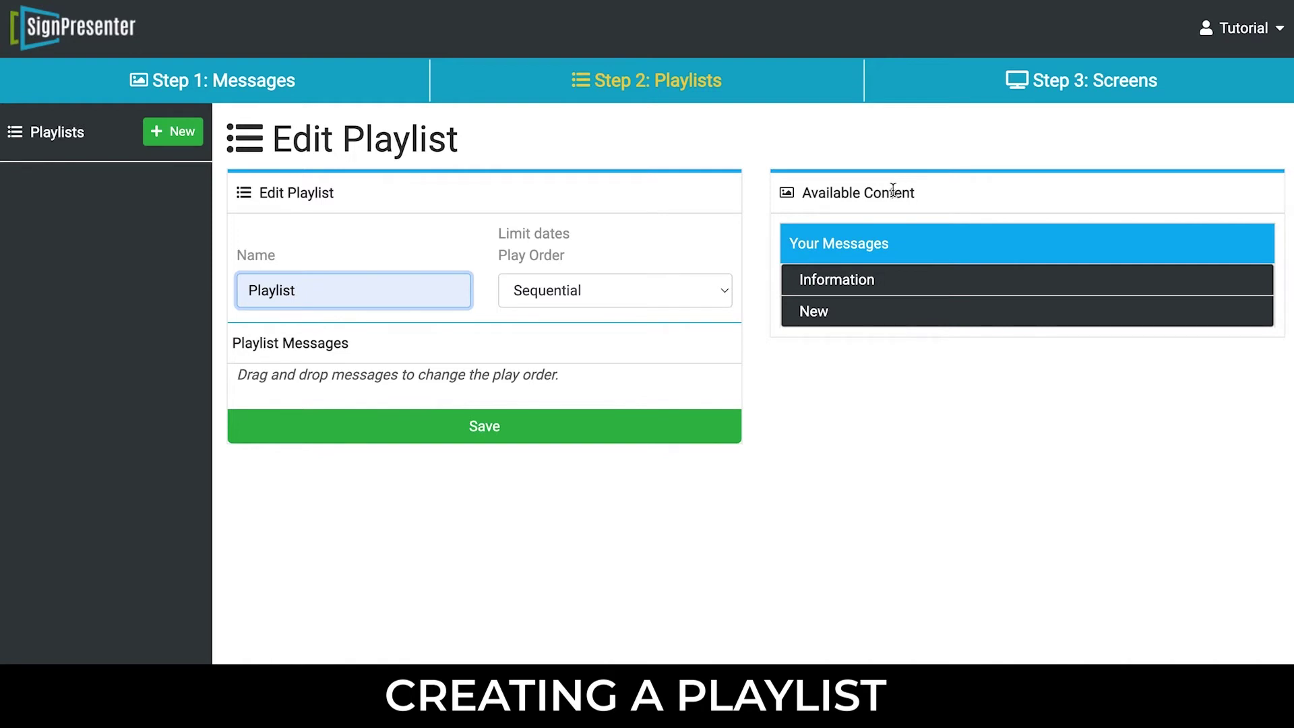
Add the Playlist, Weather, and Playlist messages to the playlist
click(858, 310)
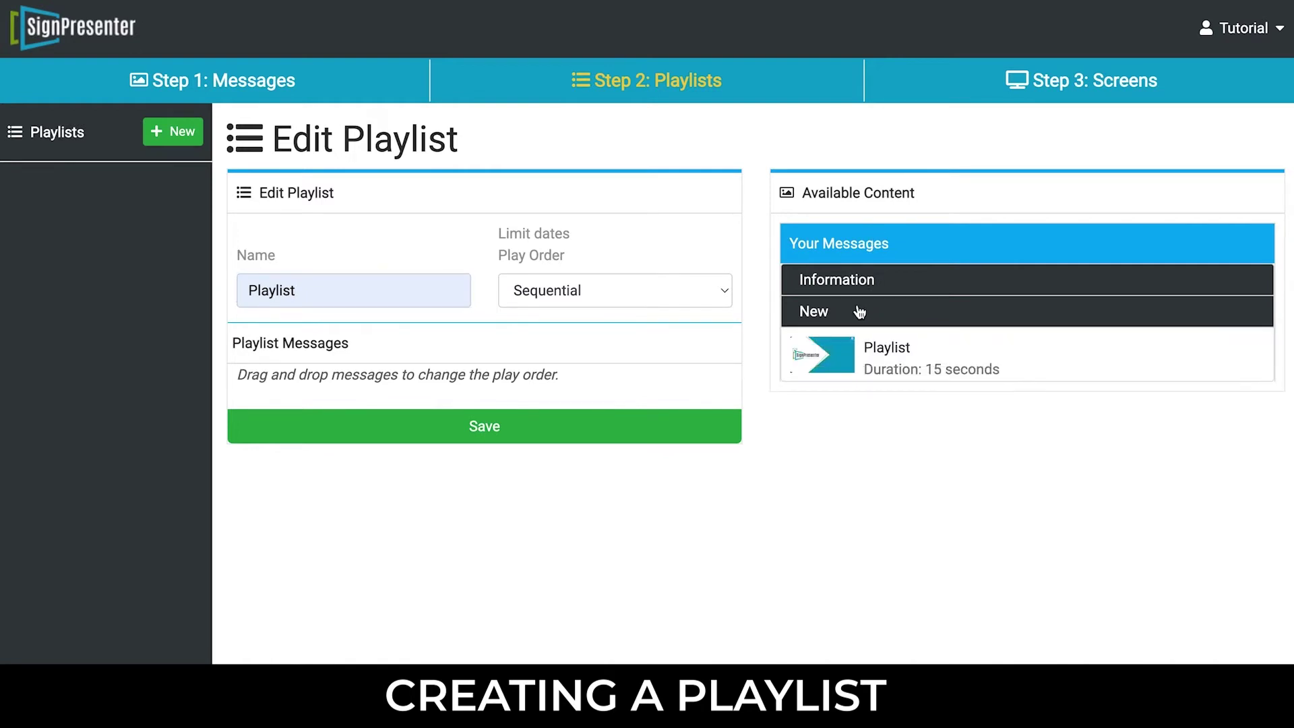
click(876, 364)
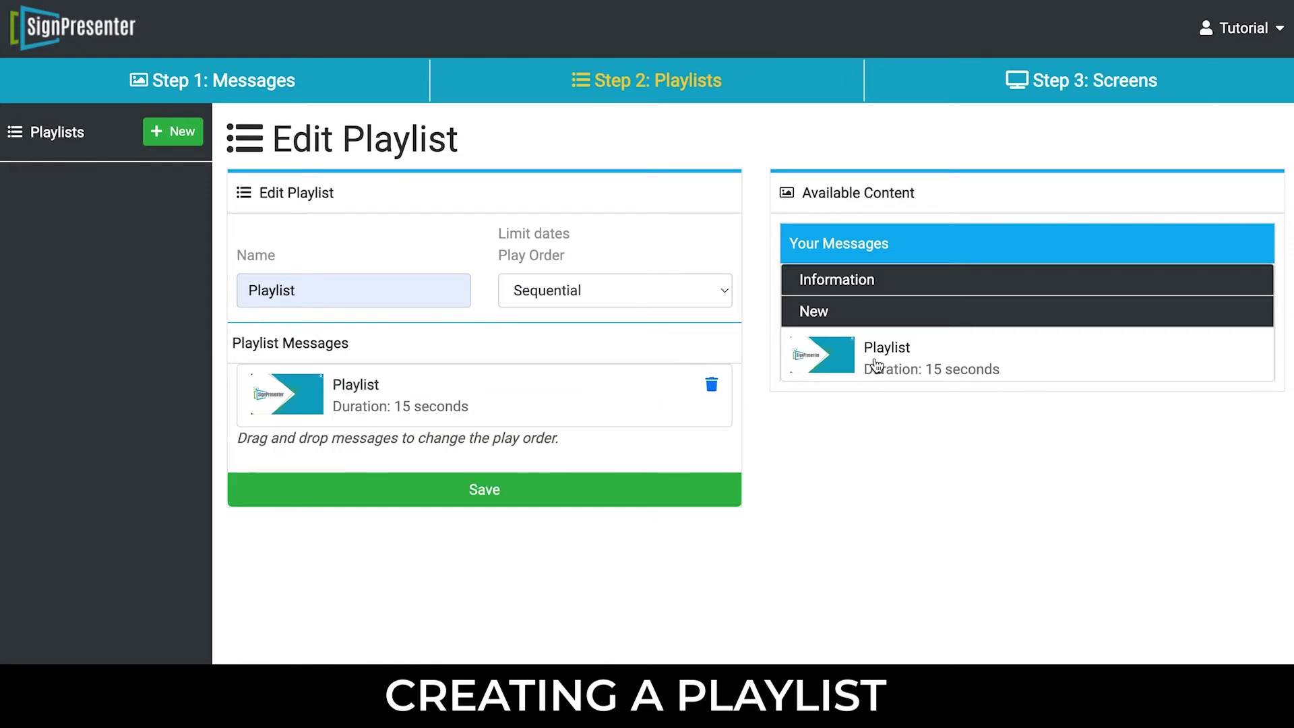
click(877, 284)
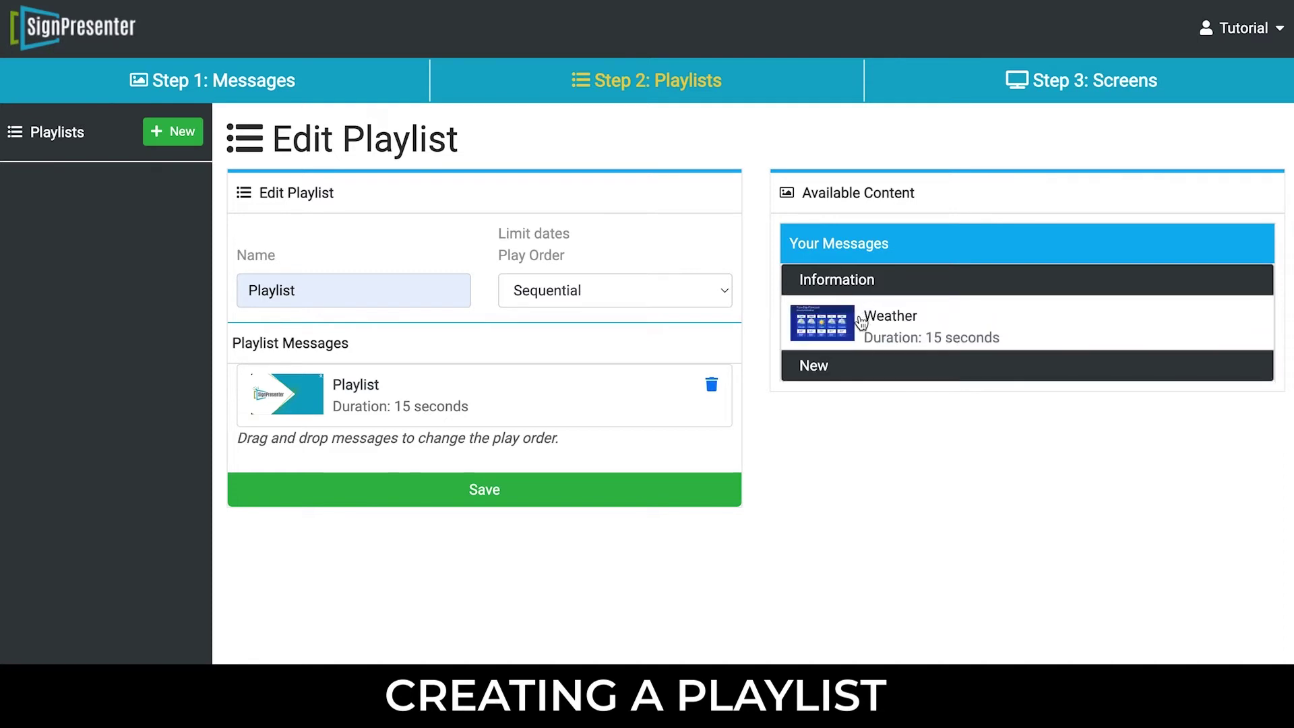
click(863, 322)
click(859, 365)
click(858, 368)
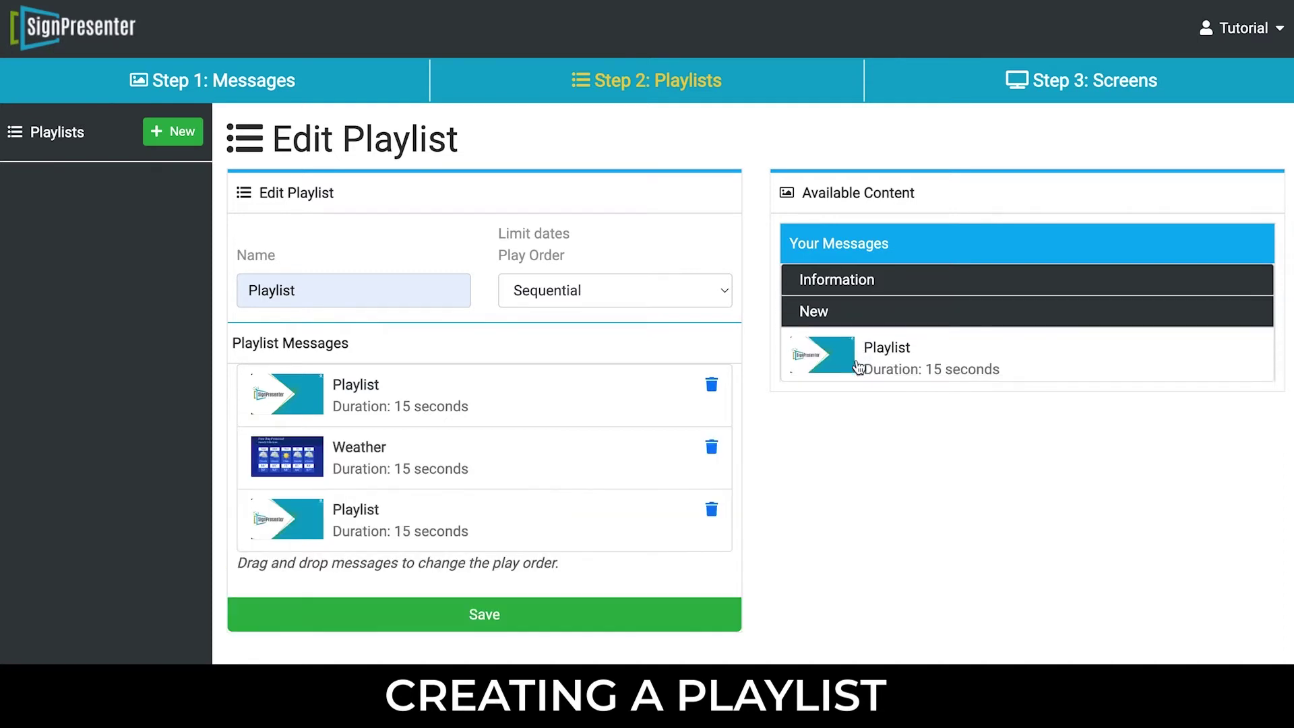
Reorder the messages, delete the duplicate Playlist message, and save the playlist
drag(529, 529, 529, 458)
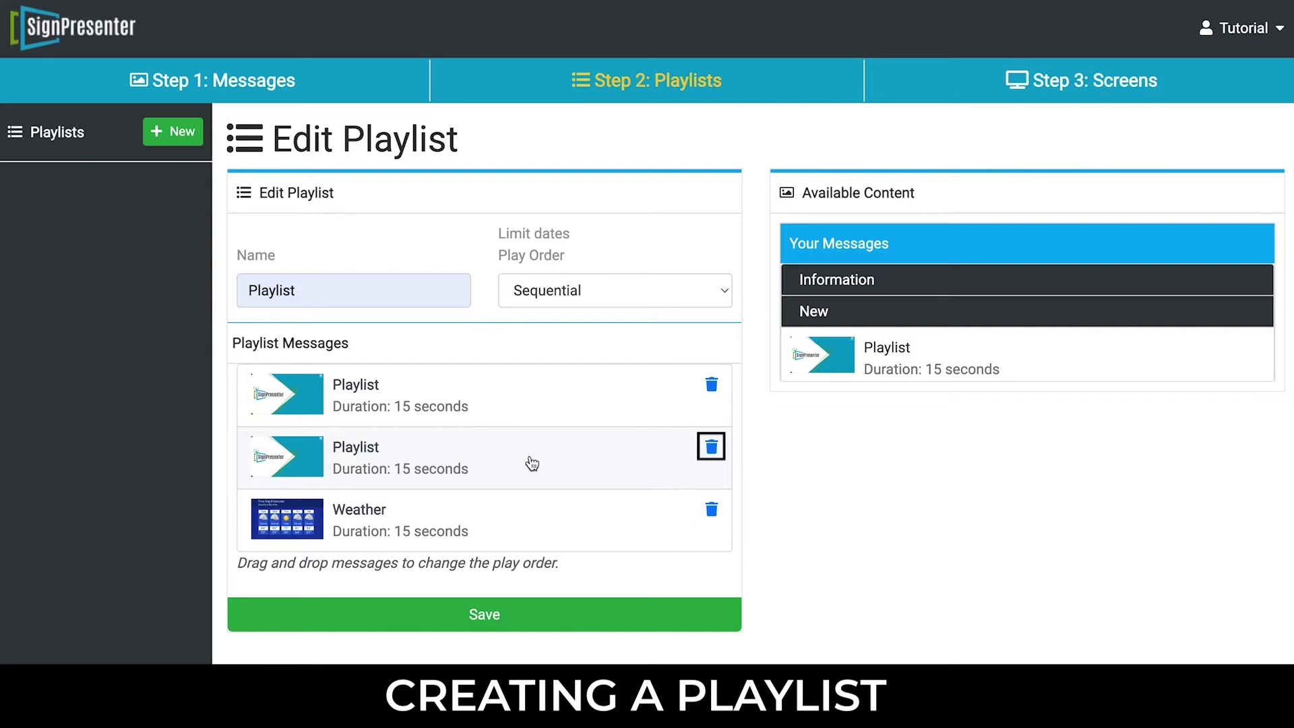
click(712, 448)
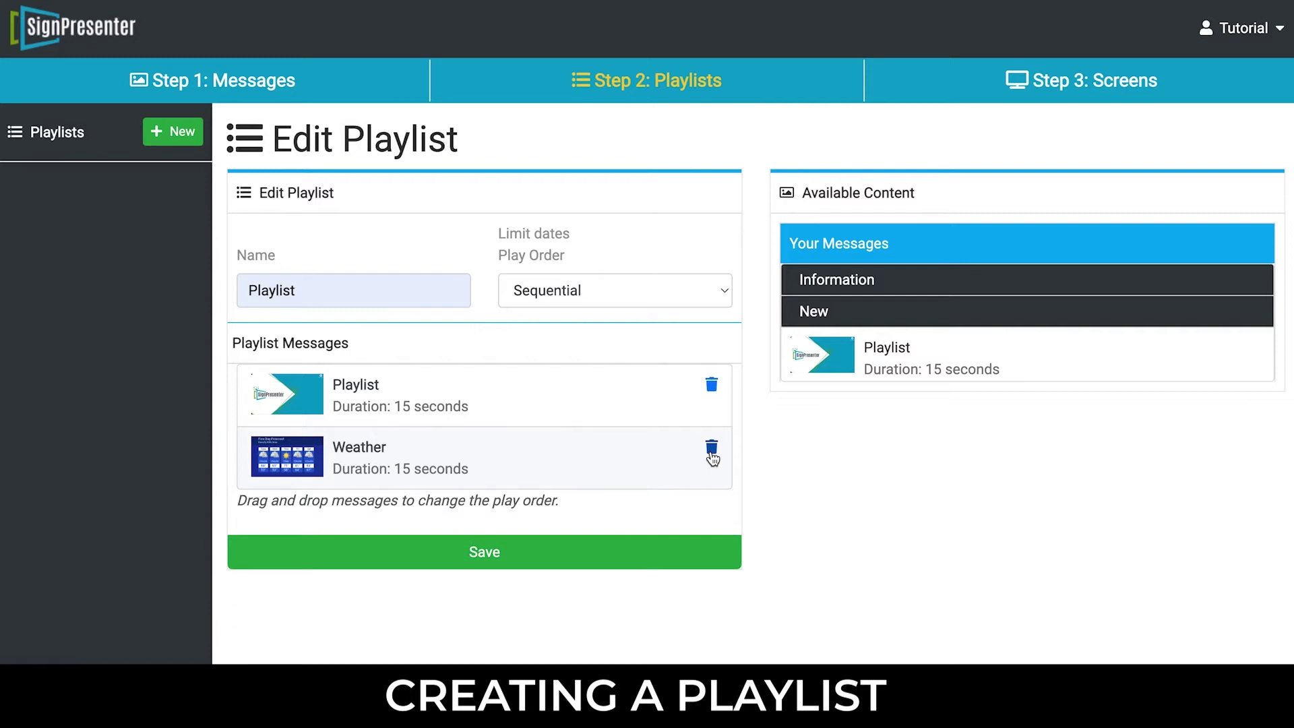
click(485, 556)
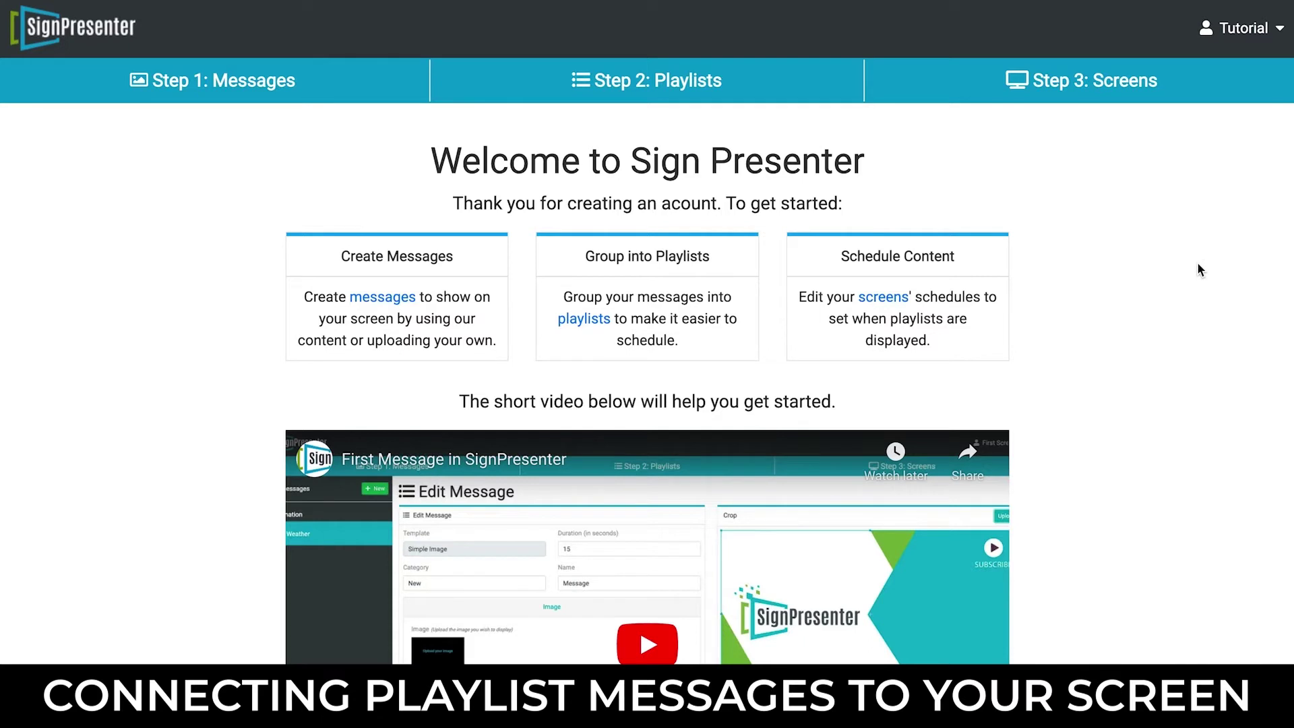
click(1237, 30)
click(1190, 133)
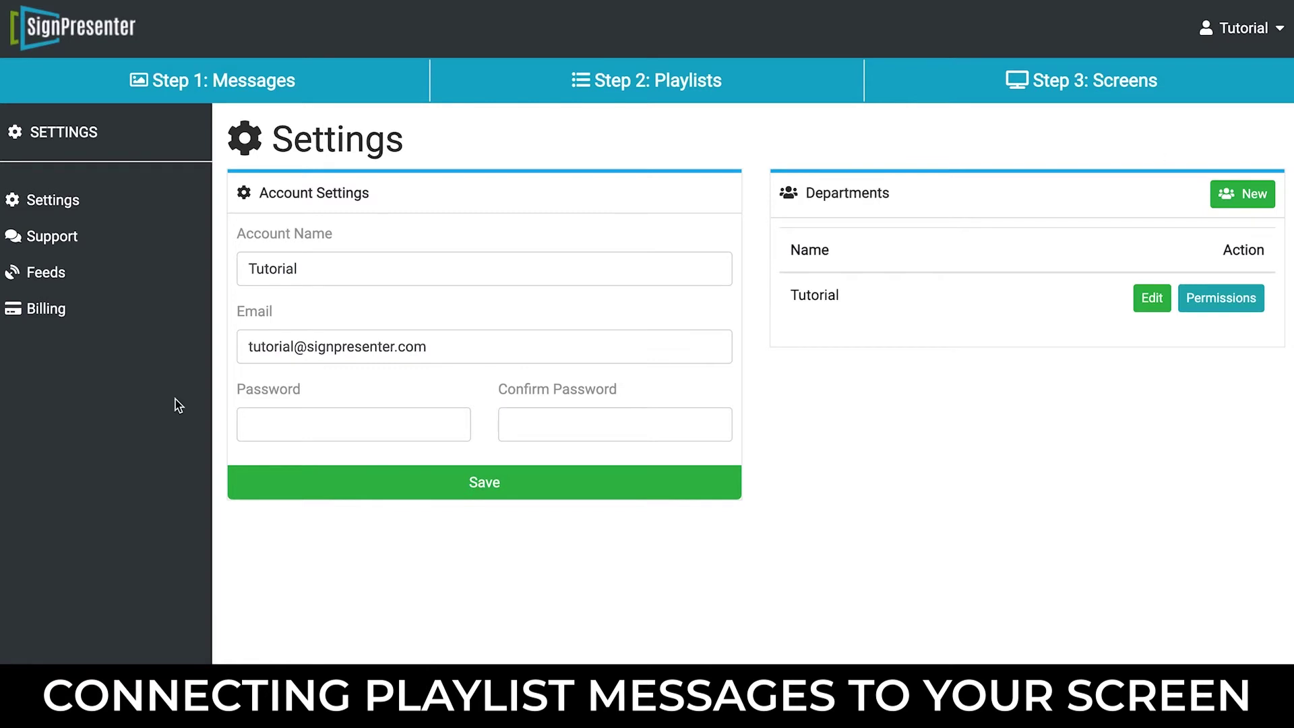
click(48, 310)
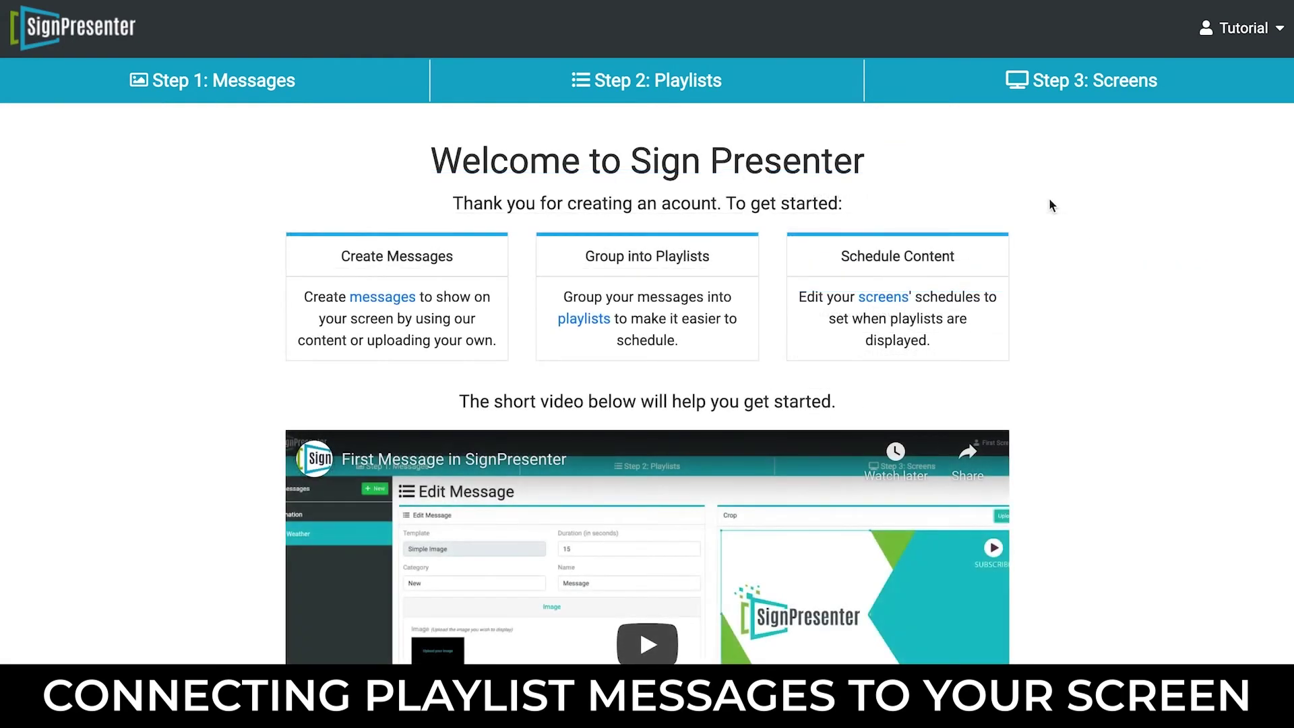
Open First Screen's 24/7 schedule in the Screens section
click(1054, 79)
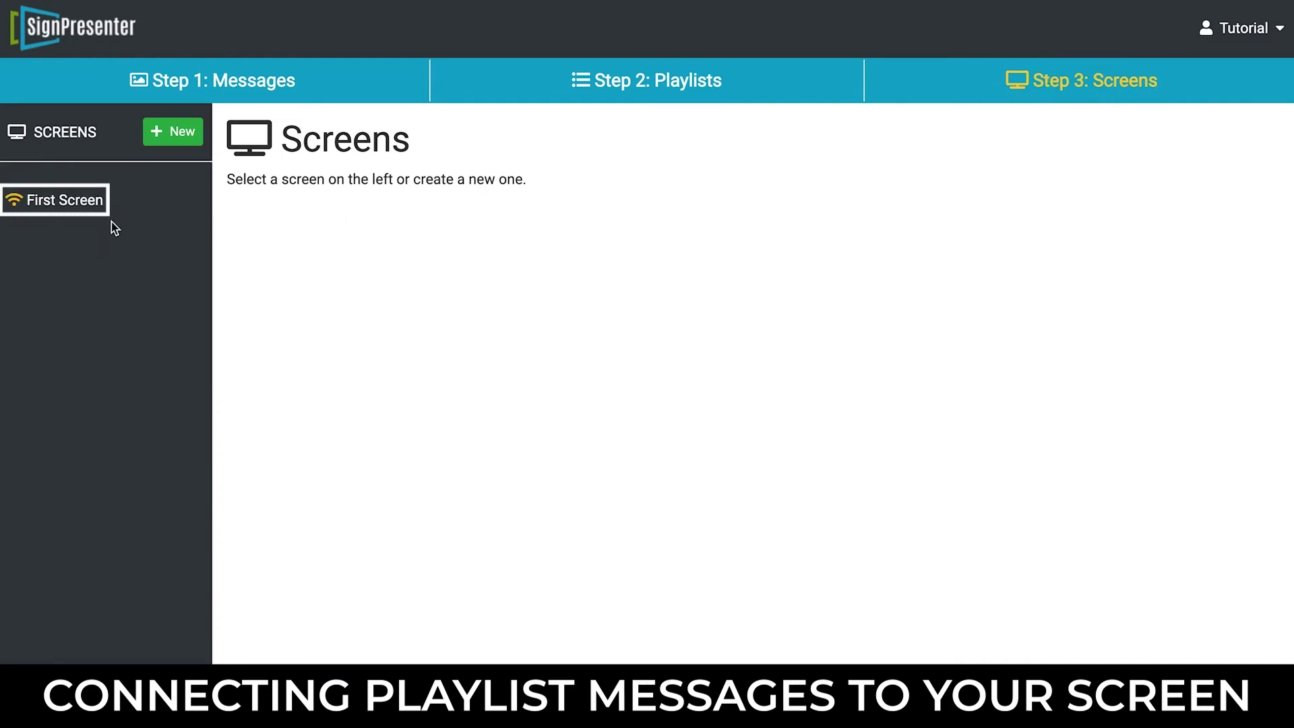
click(72, 204)
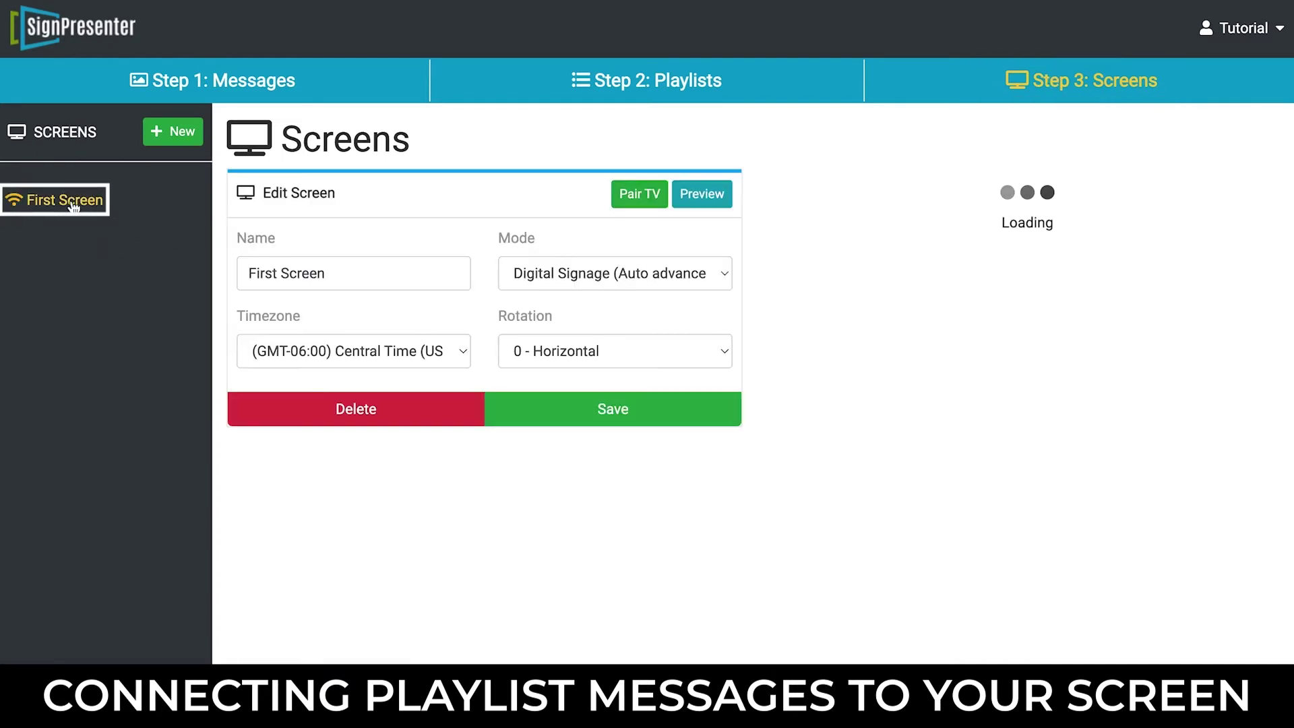
click(794, 236)
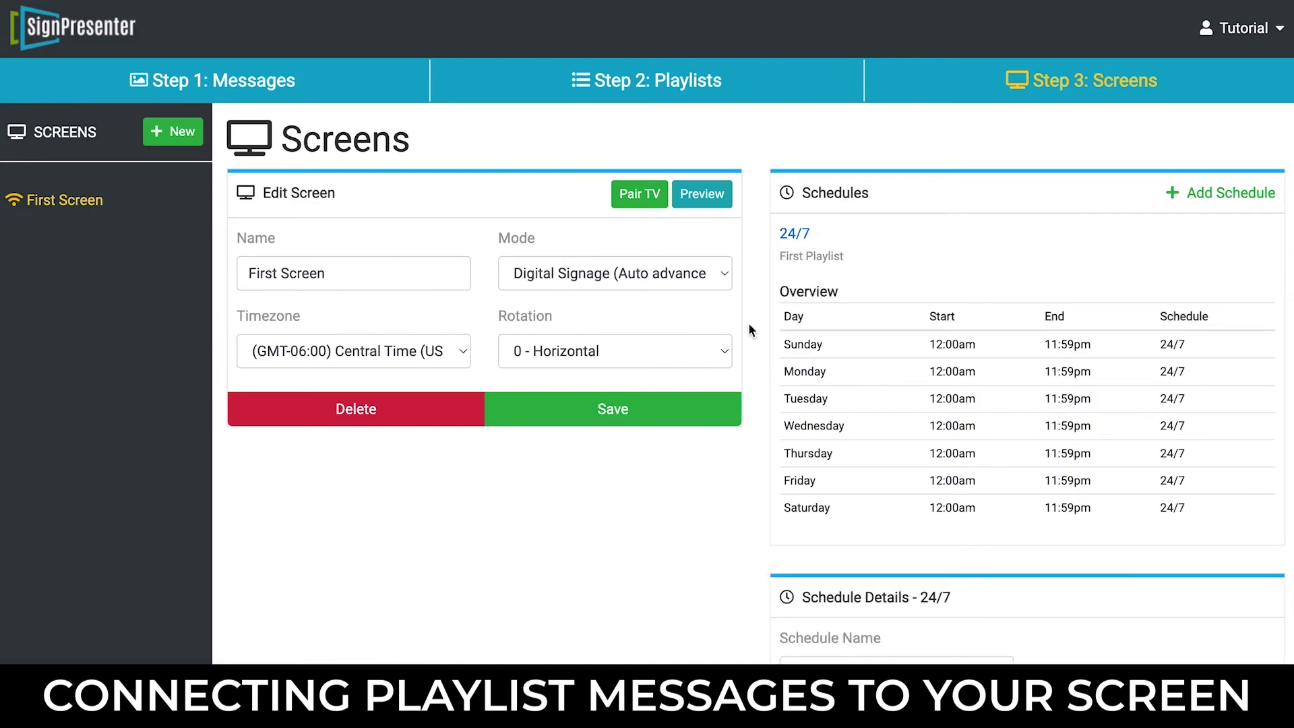
scroll(748, 322, down, 10)
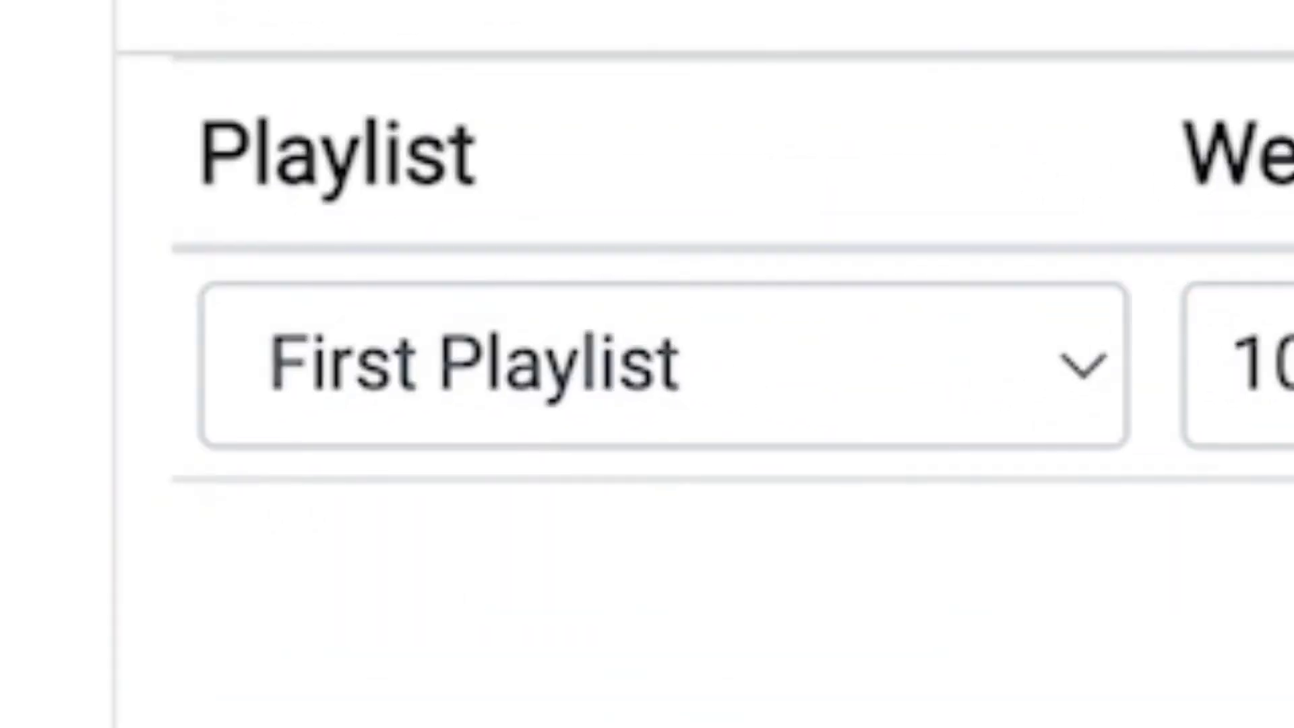
Set the schedule's playlist to First Playlist, save, and open the Pair TV panel
click(465, 398)
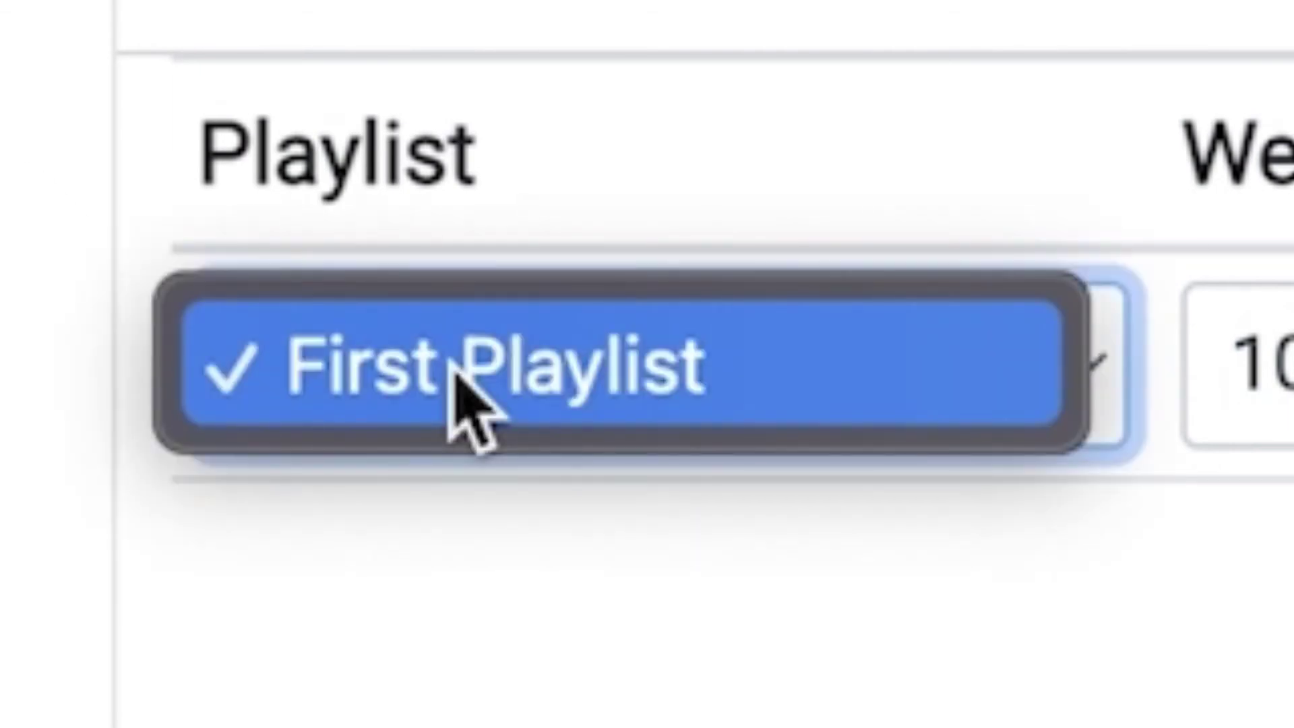
click(465, 398)
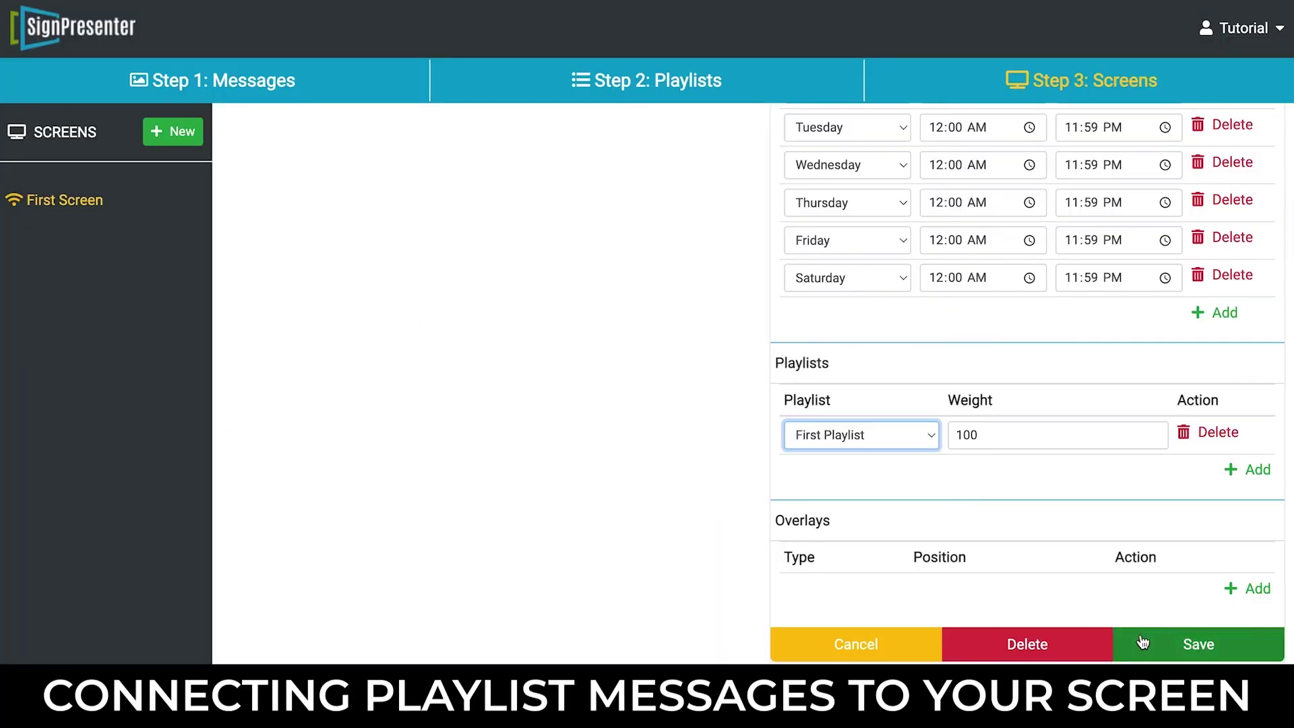
click(1143, 642)
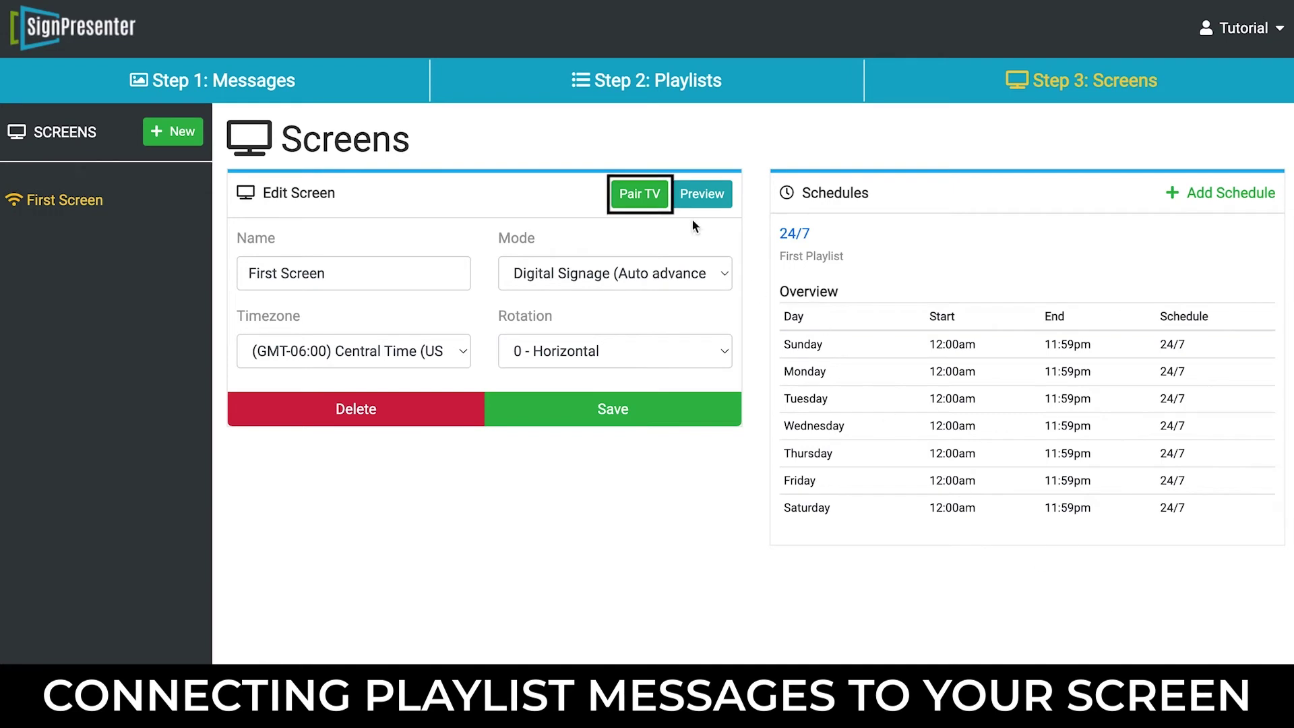
click(639, 195)
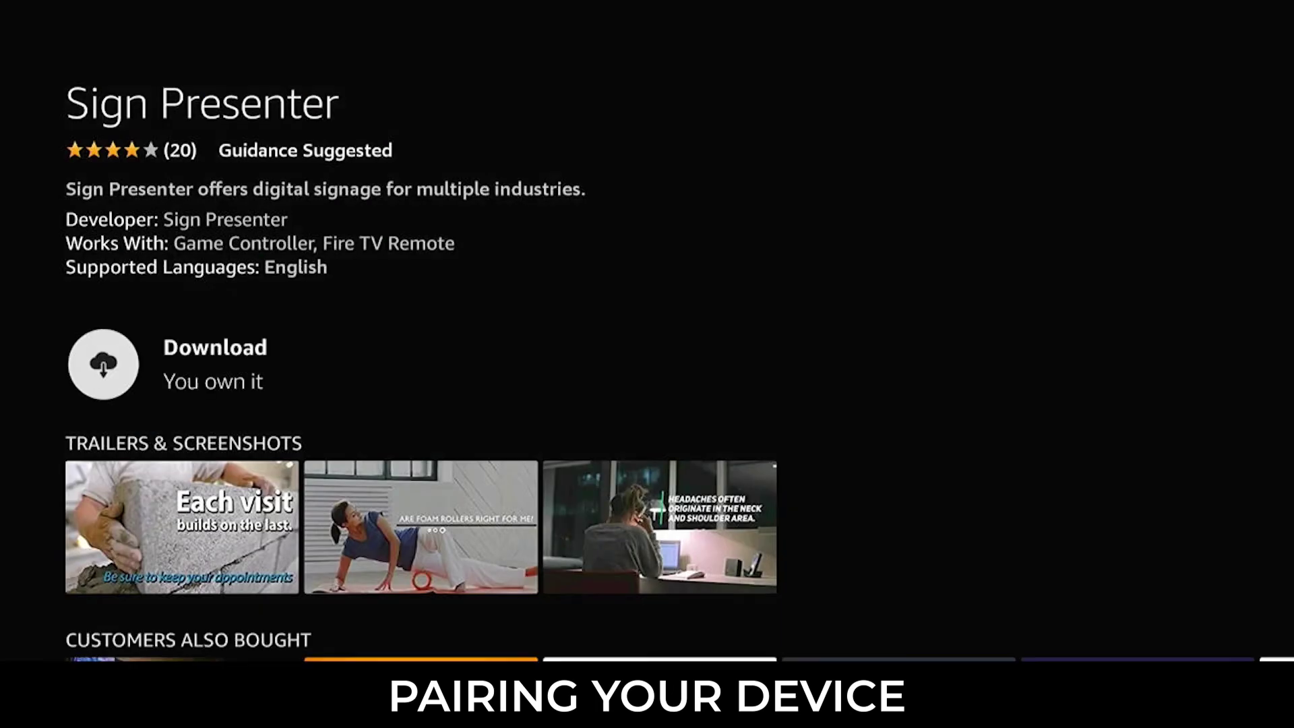
Download the Sign Presenter app on the Fire TV and launch it to show a pairing code
key(Return)
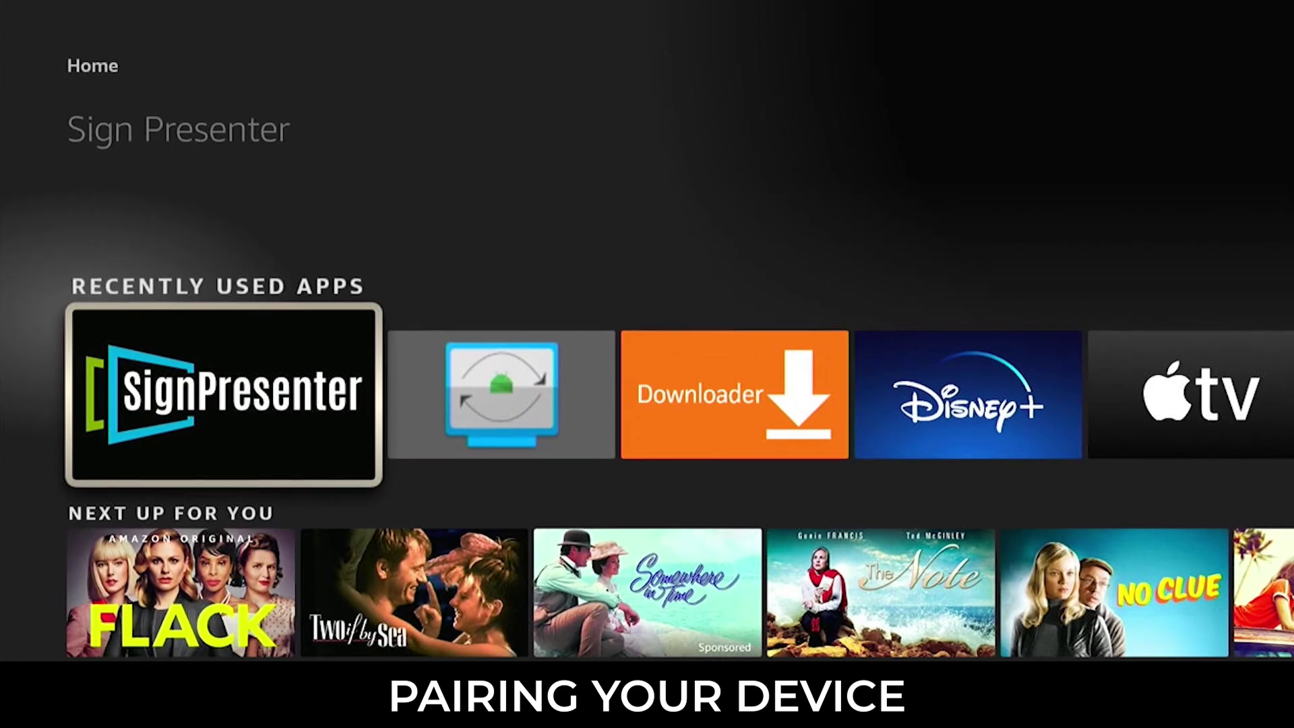
key(Return)
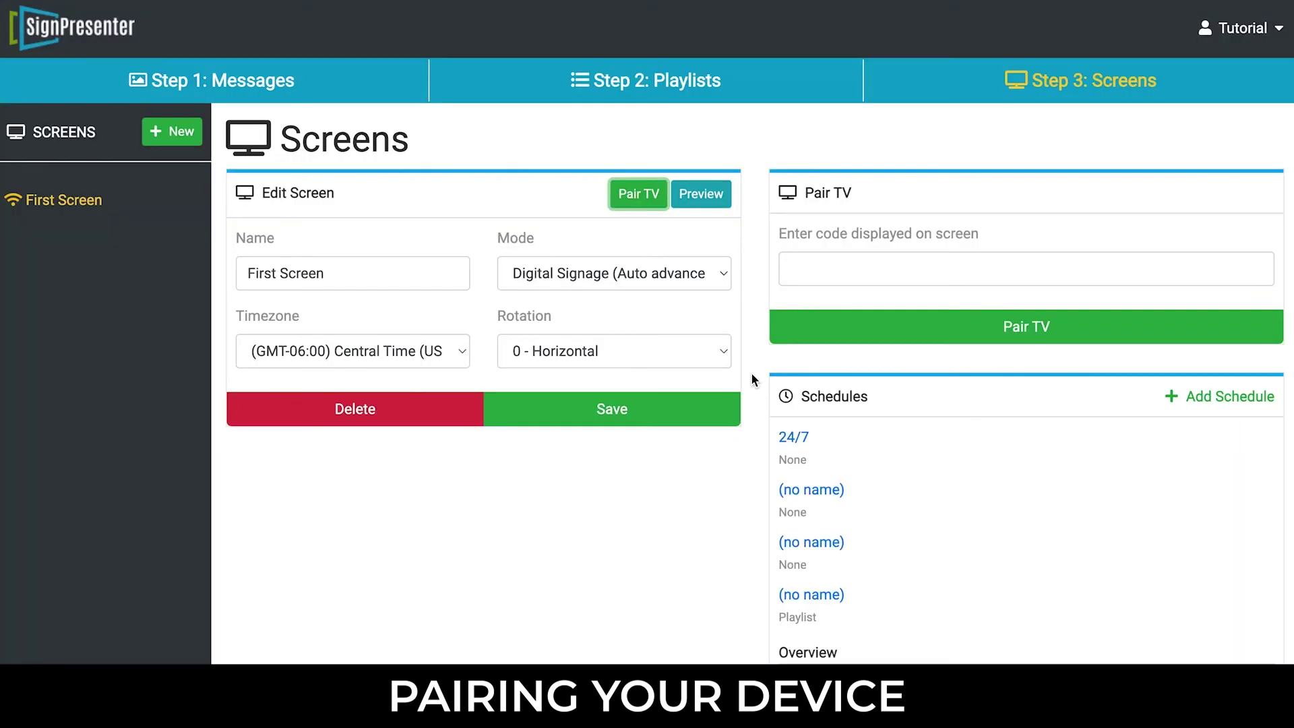
Pair the TV with First Screen using the TV's pairing code, then choose Run Schedule
click(856, 276)
text(du89)
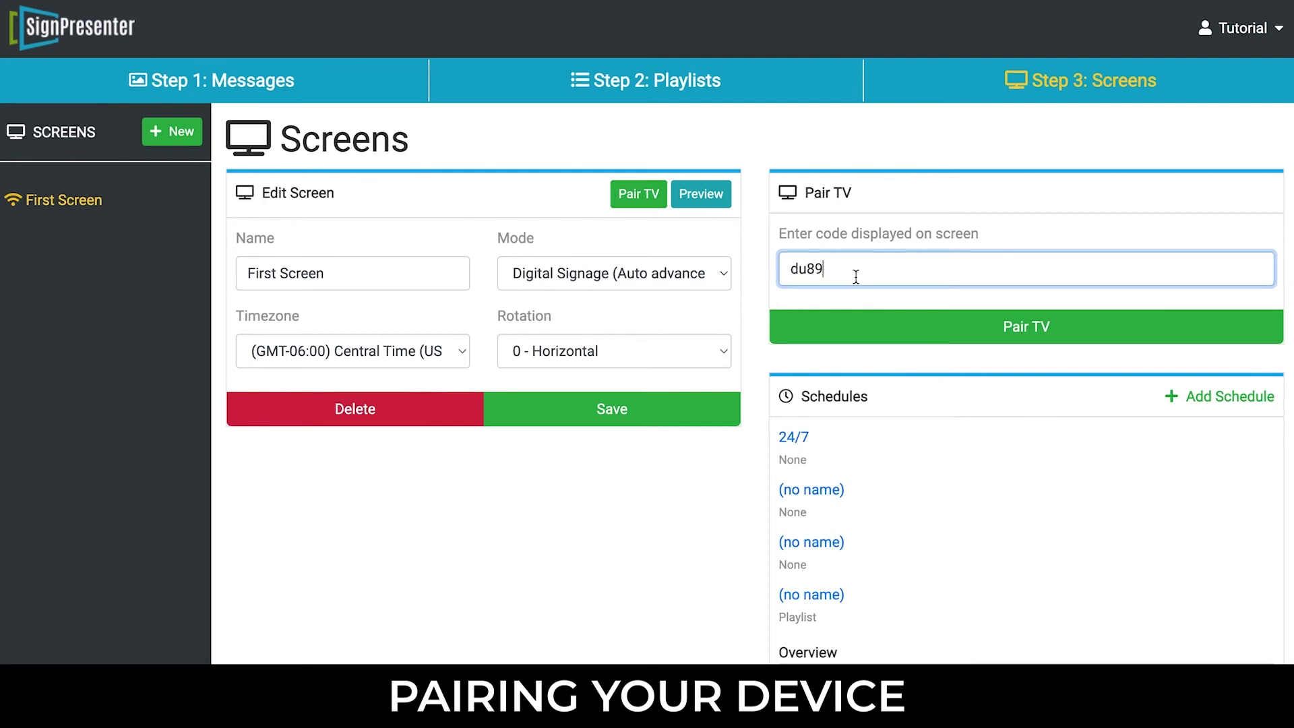
click(809, 333)
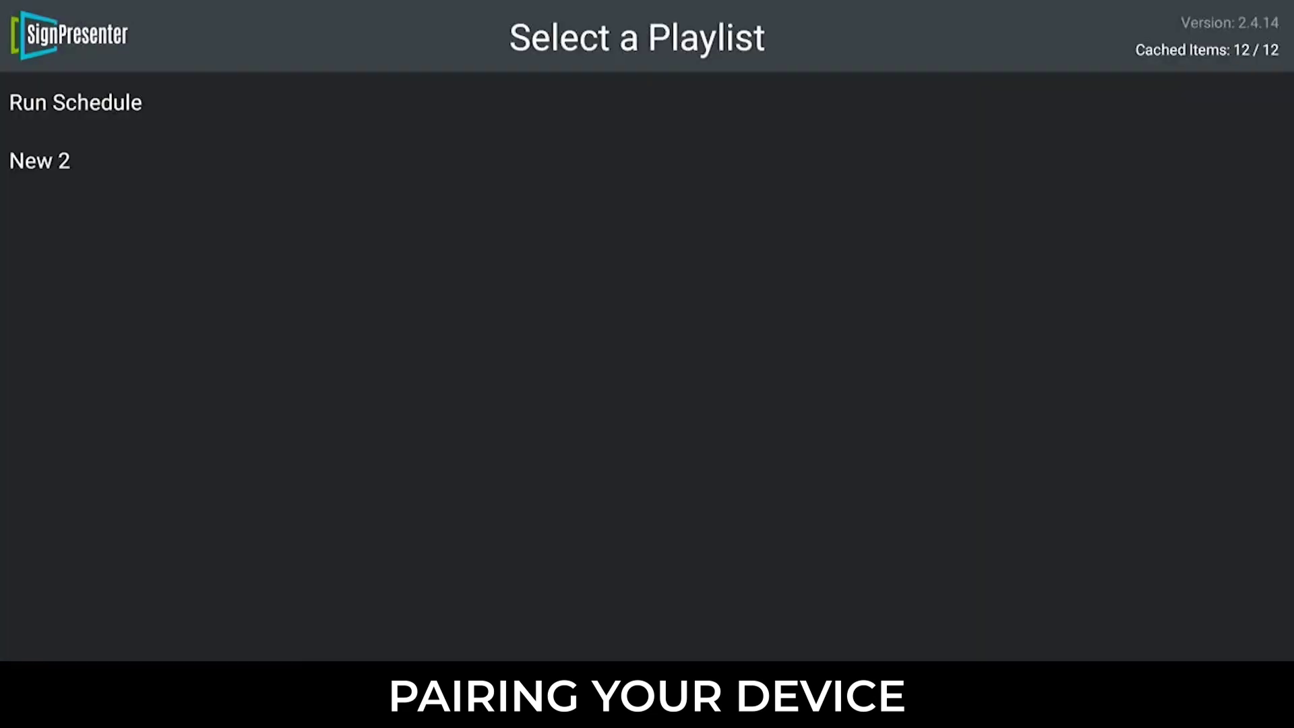
click(75, 101)
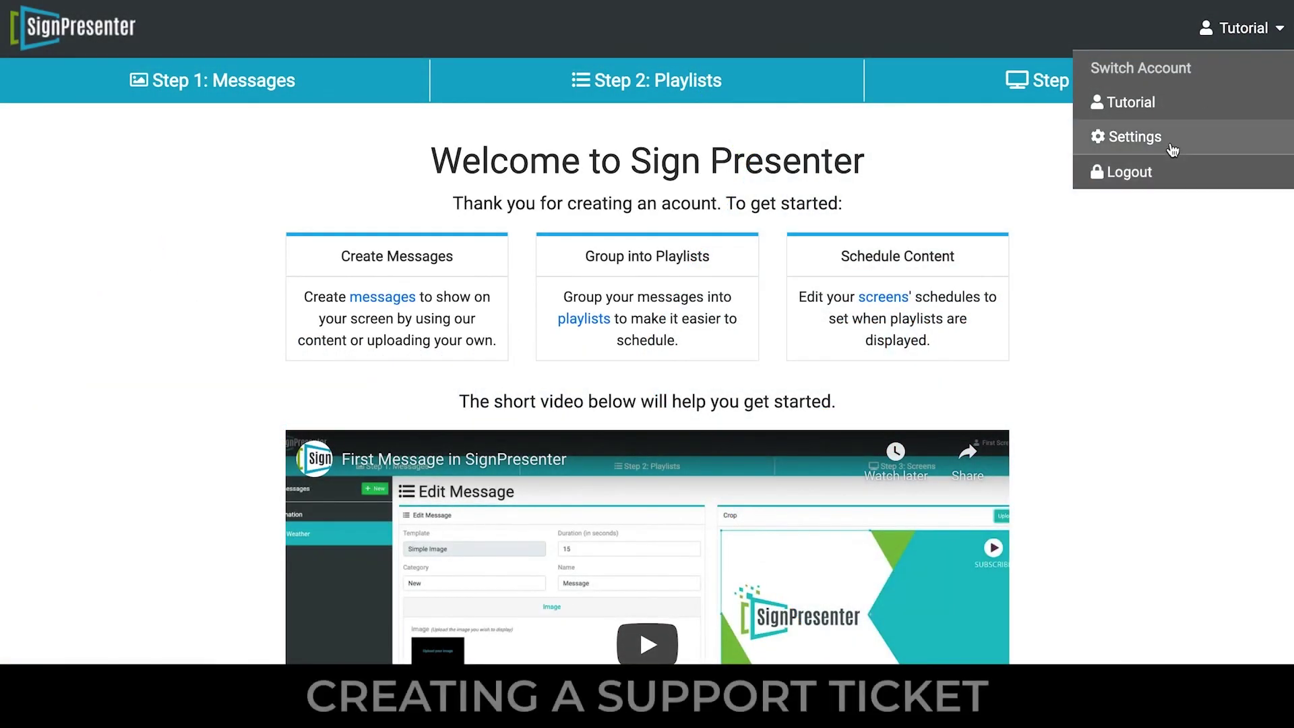
Go to Settings > Support and open the closed test ticket's details
click(1171, 142)
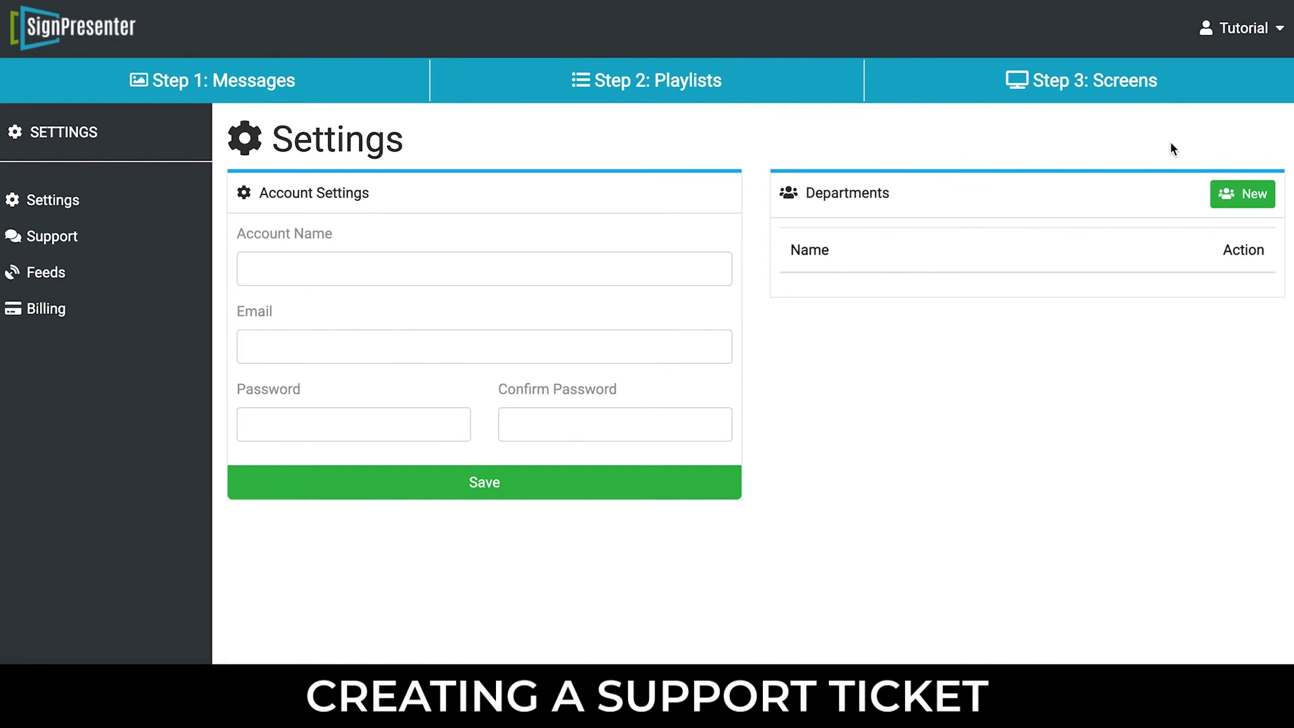
click(71, 239)
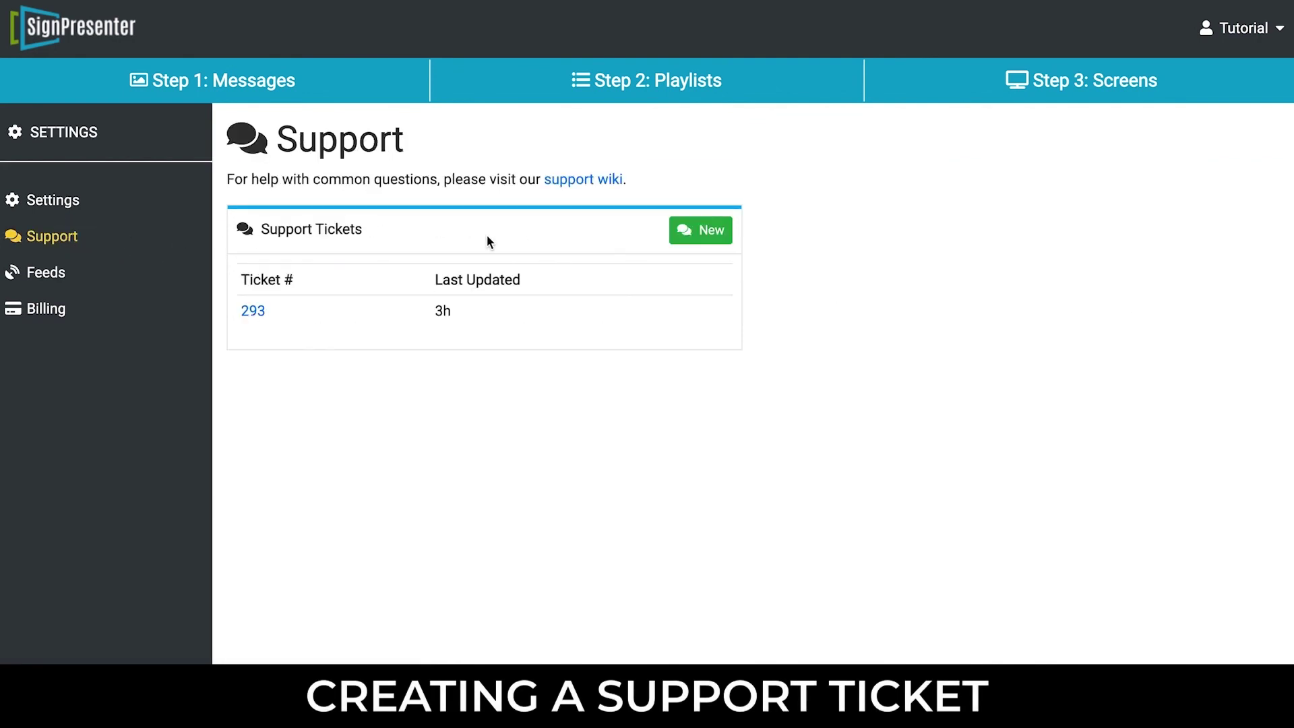
click(688, 236)
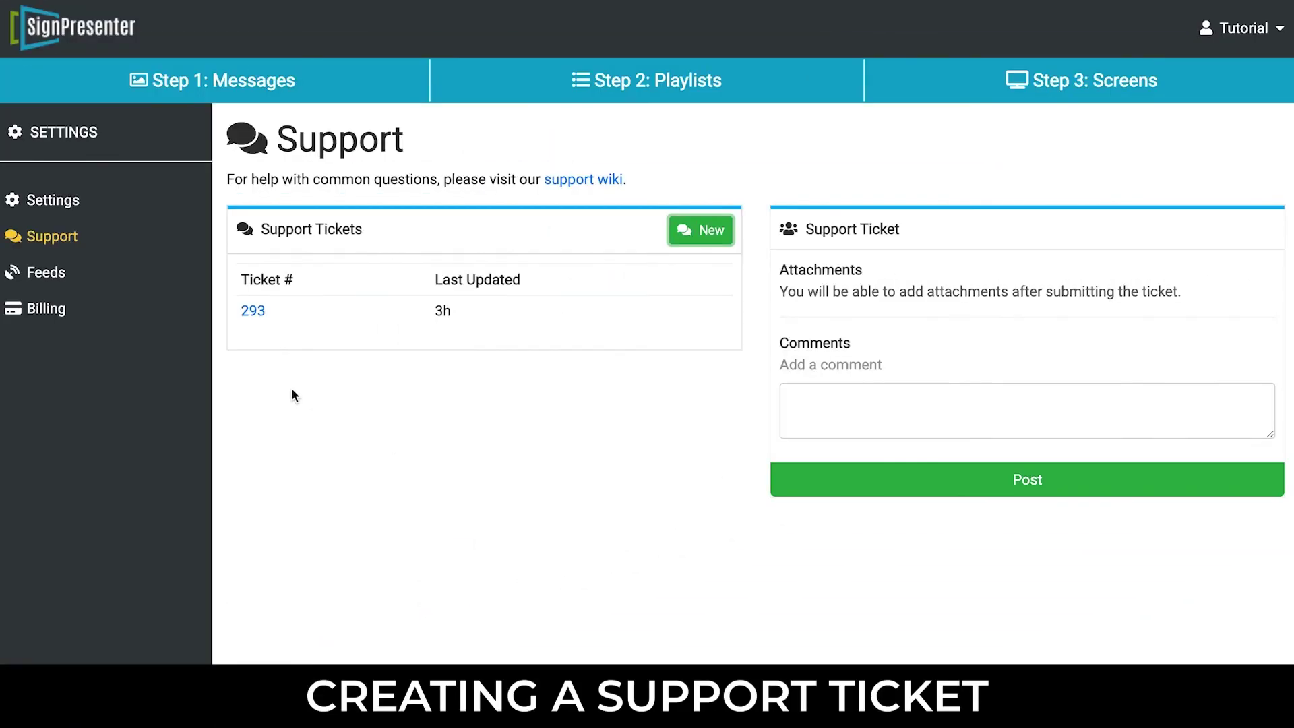
click(252, 317)
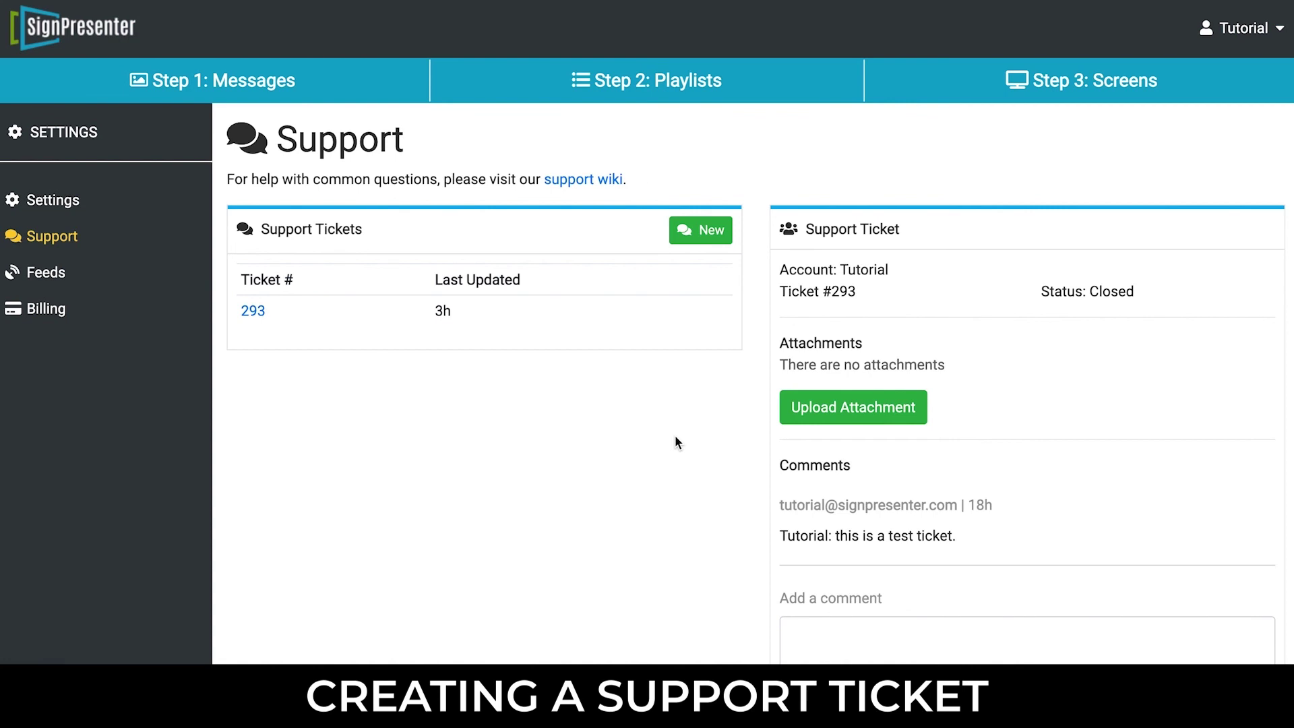